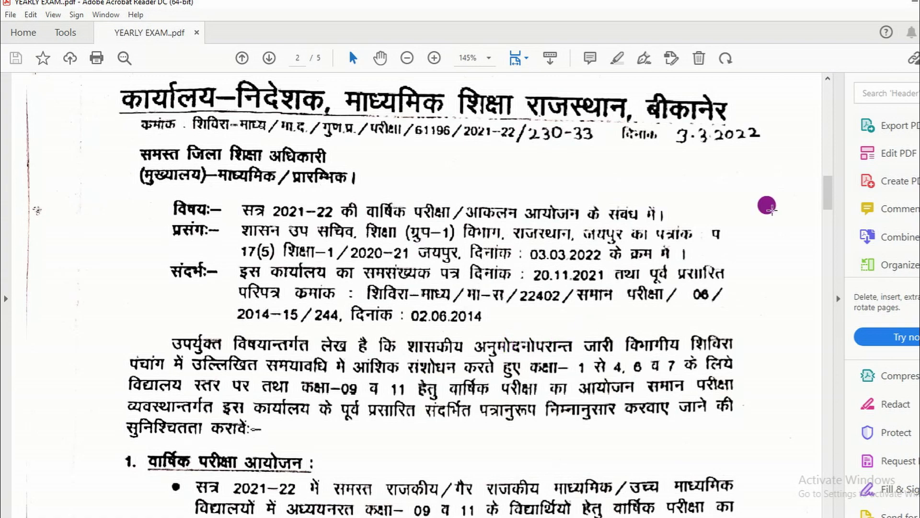
Scroll past section 1 to section 3 on exam pattern and duration, page 3.
{"action": "scroll", "coordinate": [567, 365], "scroll_direction": "down", "scroll_amount": 5}
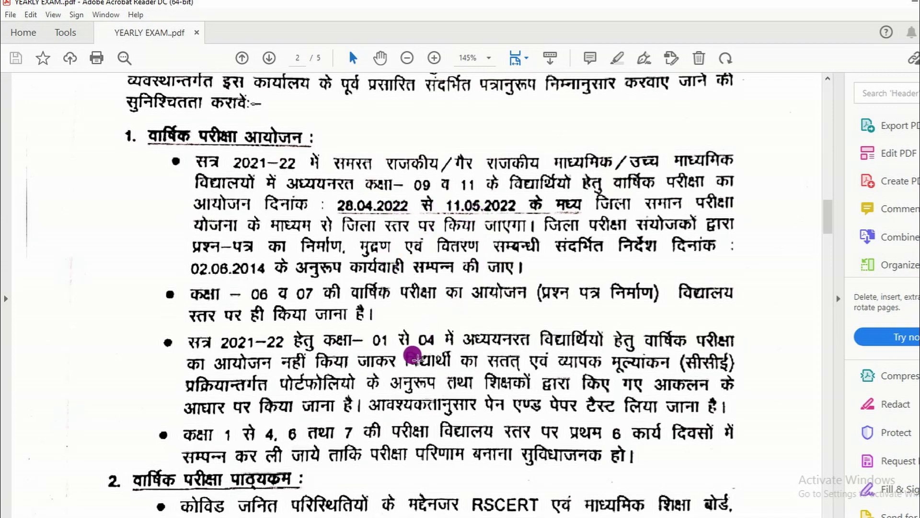
{"action": "scroll", "coordinate": [454, 337], "scroll_direction": "down", "scroll_amount": 10}
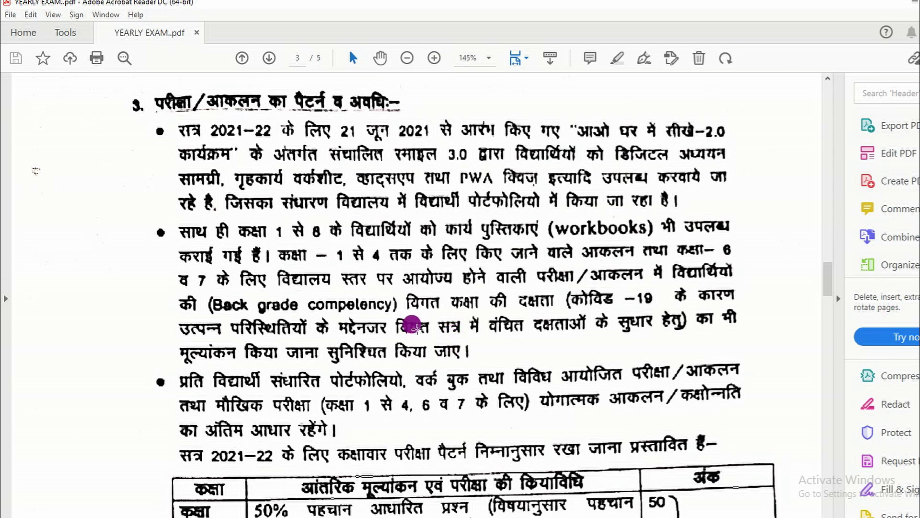
Scroll page 3 to the marks table: Class 6–7 at 70/20/10, Class 9 at 80+20.
{"action": "scroll", "coordinate": [411, 324], "scroll_direction": "down", "scroll_amount": 1}
{"action": "scroll", "coordinate": [411, 326], "scroll_direction": "down", "scroll_amount": 2}
{"action": "scroll", "coordinate": [411, 329], "scroll_direction": "down", "scroll_amount": 4}
{"action": "scroll", "coordinate": [412, 331], "scroll_direction": "down", "scroll_amount": 3}
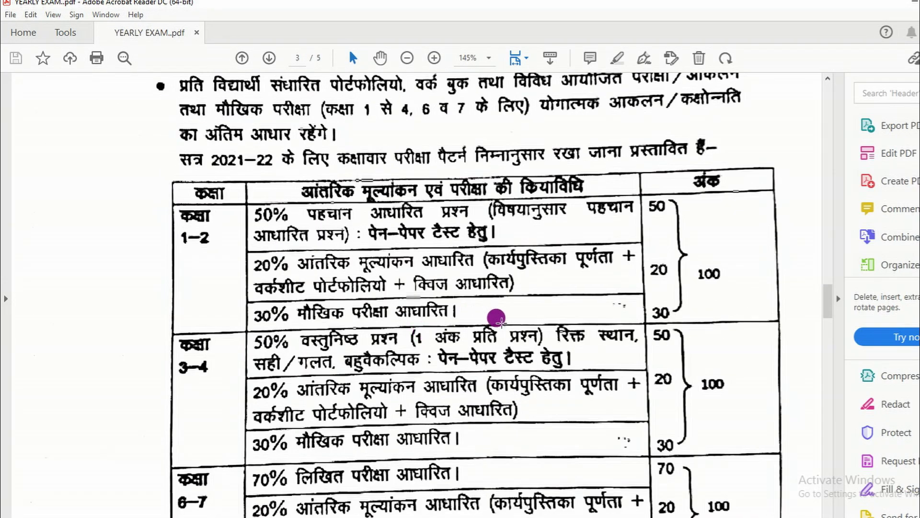
{"action": "scroll", "coordinate": [487, 331], "scroll_direction": "down", "scroll_amount": 1}
{"action": "scroll", "coordinate": [489, 333], "scroll_direction": "down", "scroll_amount": 1}
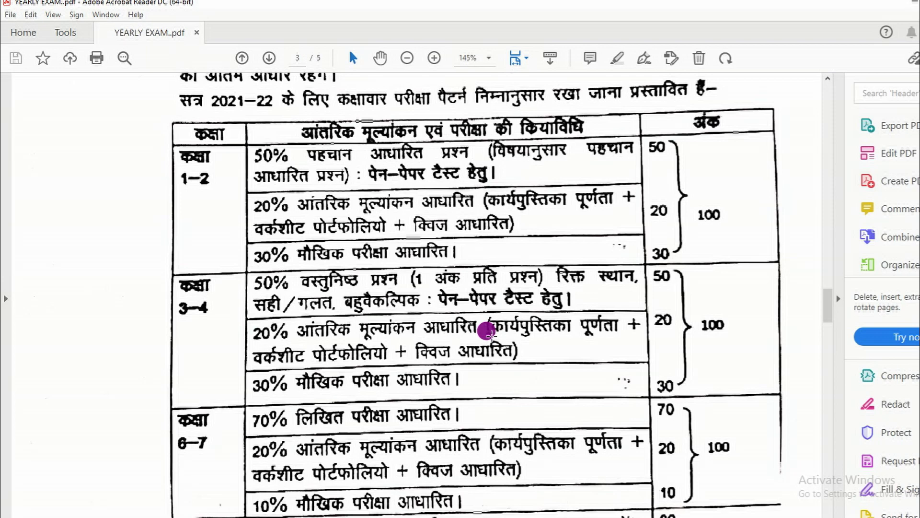
{"action": "scroll", "coordinate": [486, 331], "scroll_direction": "down", "scroll_amount": 3}
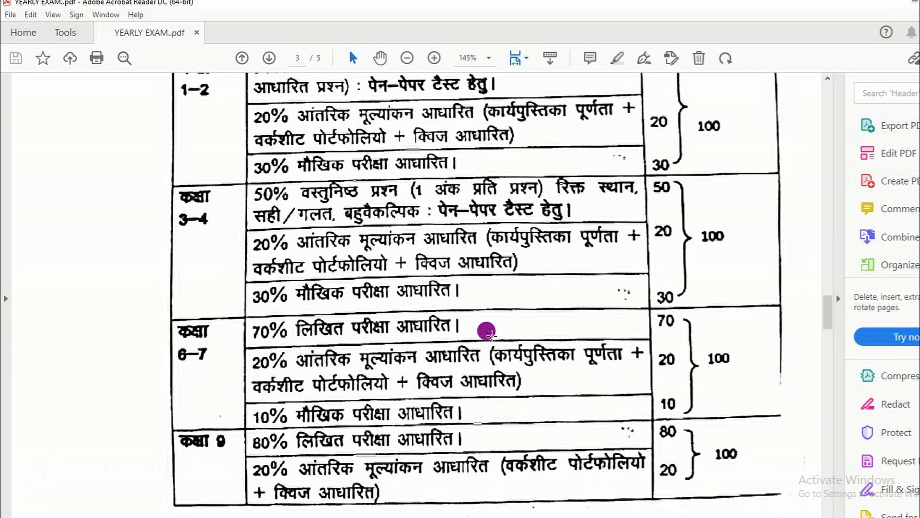
{"action": "scroll", "coordinate": [489, 333], "scroll_direction": "down", "scroll_amount": 3}
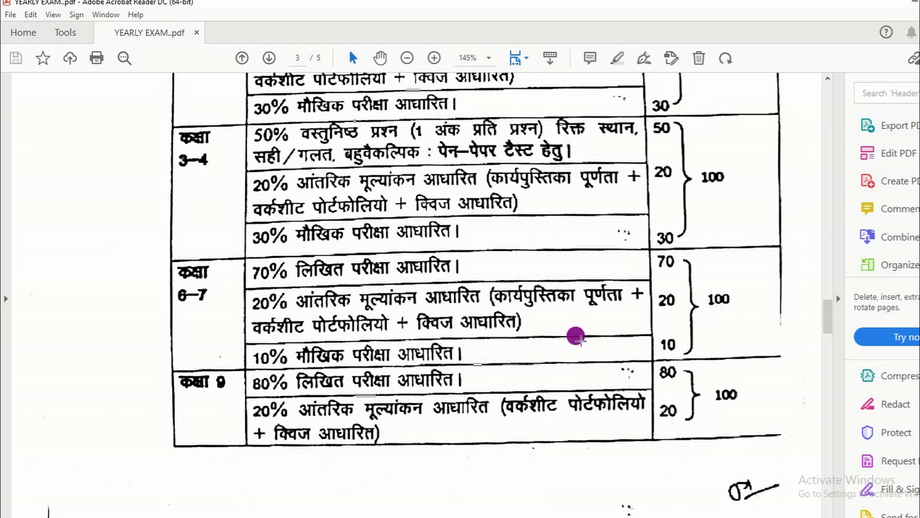
{"action": "scroll", "coordinate": [581, 339], "scroll_direction": "down", "scroll_amount": 3}
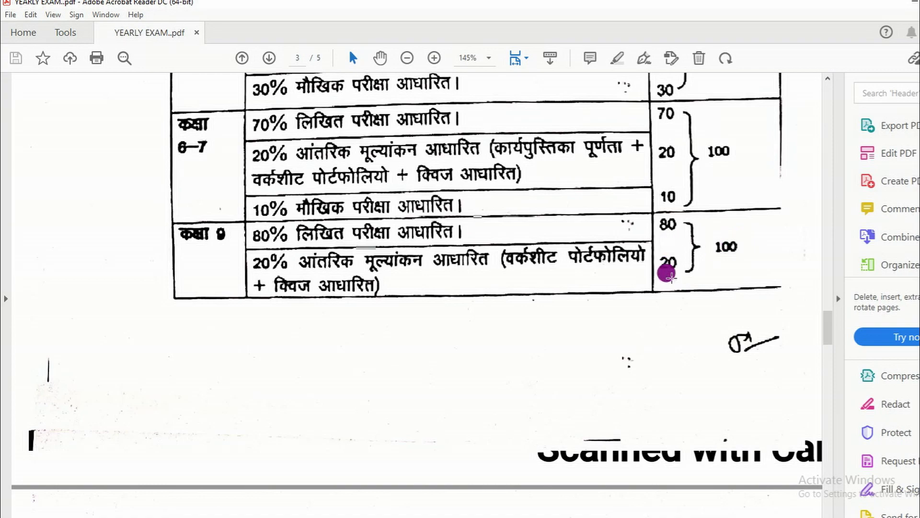
Scroll onto page 4 to Class 11's 80+20 and 30/56/14 practical-subject splits.
{"action": "scroll", "coordinate": [666, 270], "scroll_direction": "down", "scroll_amount": 5}
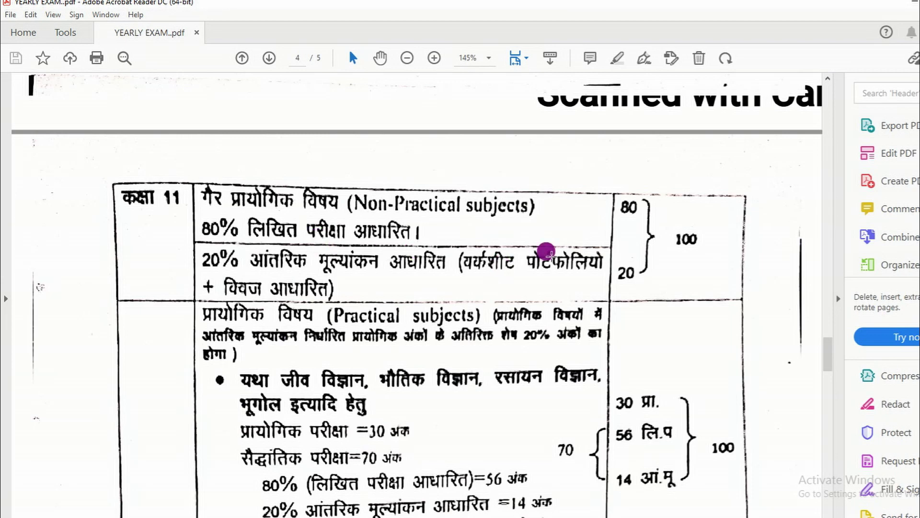
{"action": "scroll", "coordinate": [690, 269], "scroll_direction": "down", "scroll_amount": 3}
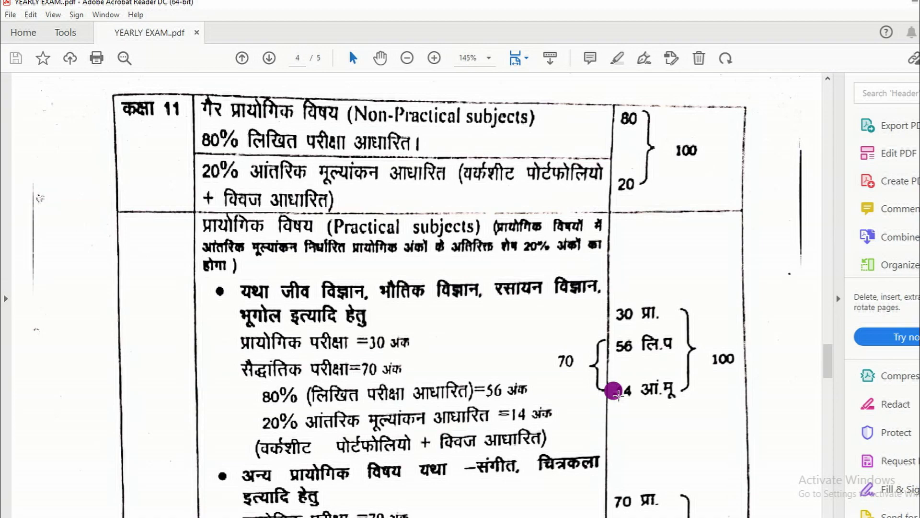
Scroll down to the music and drawing block: 70 practical, 24 written, 06 internal.
{"action": "scroll", "coordinate": [614, 390], "scroll_direction": "down", "scroll_amount": 5}
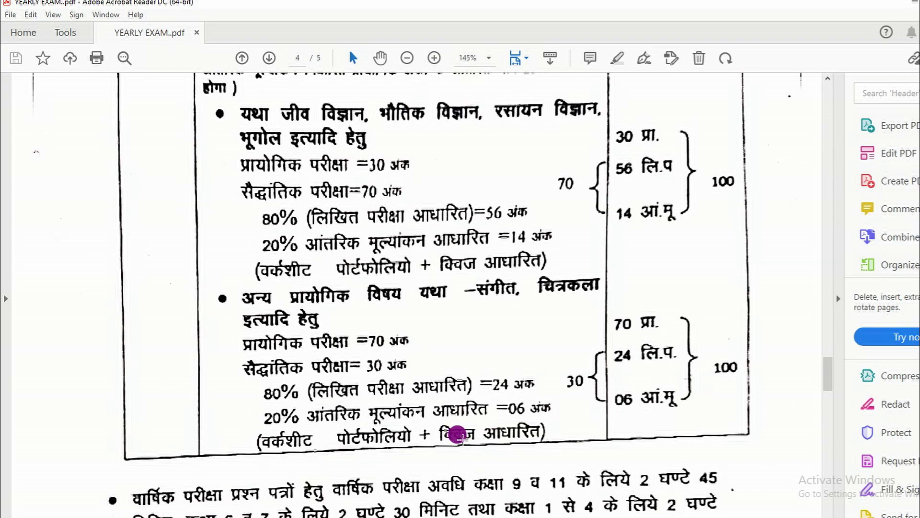
Jump back to page 1 and scroll through the district education office's covering letter.
{"action": "key", "text": "Home"}
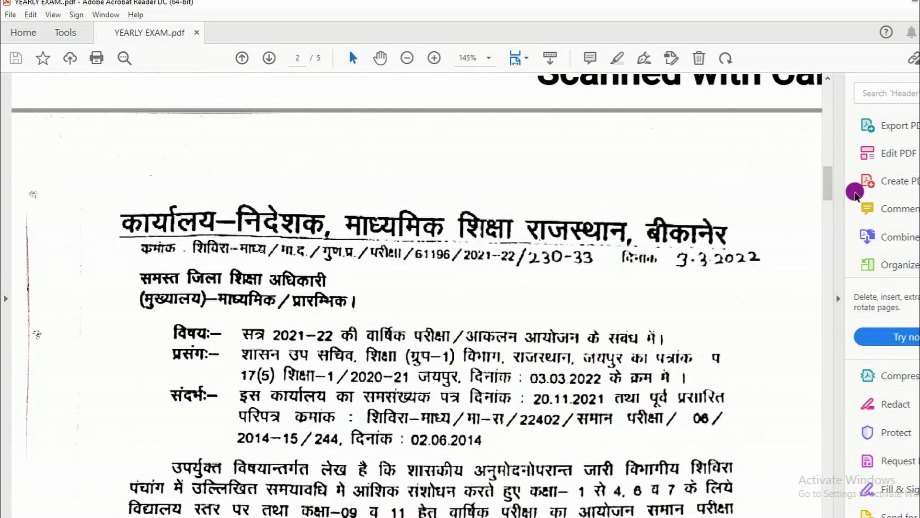
{"action": "left_click", "coordinate": [827, 146]}
{"action": "left_click_drag", "start_coordinate": [827, 145], "coordinate": [828, 96]}
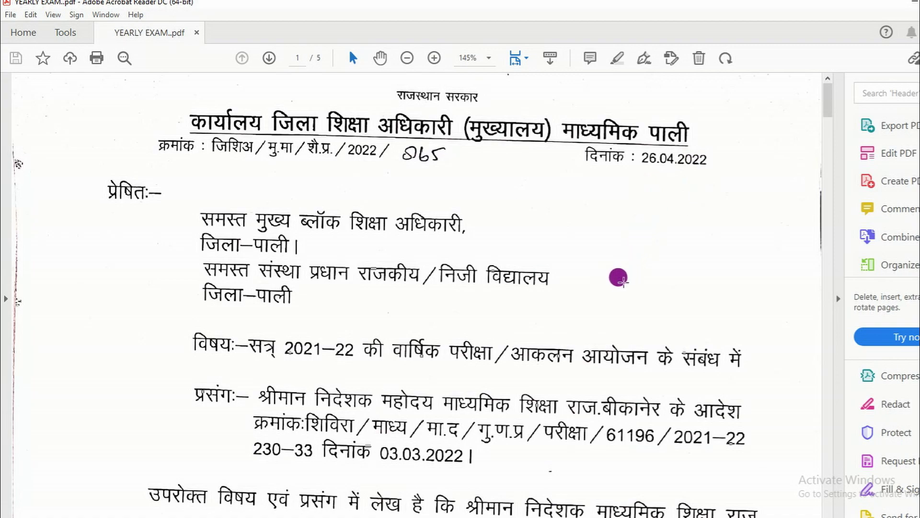
{"action": "scroll", "coordinate": [589, 314], "scroll_direction": "down", "scroll_amount": 3}
{"action": "scroll", "coordinate": [589, 314], "scroll_direction": "down", "scroll_amount": 4}
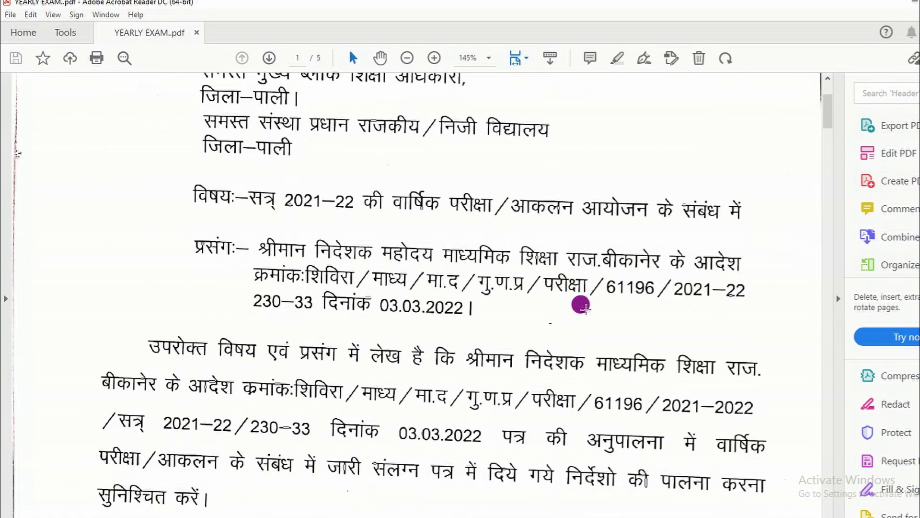
{"action": "scroll", "coordinate": [661, 392], "scroll_direction": "down", "scroll_amount": 1}
{"action": "scroll", "coordinate": [660, 392], "scroll_direction": "down", "scroll_amount": 2}
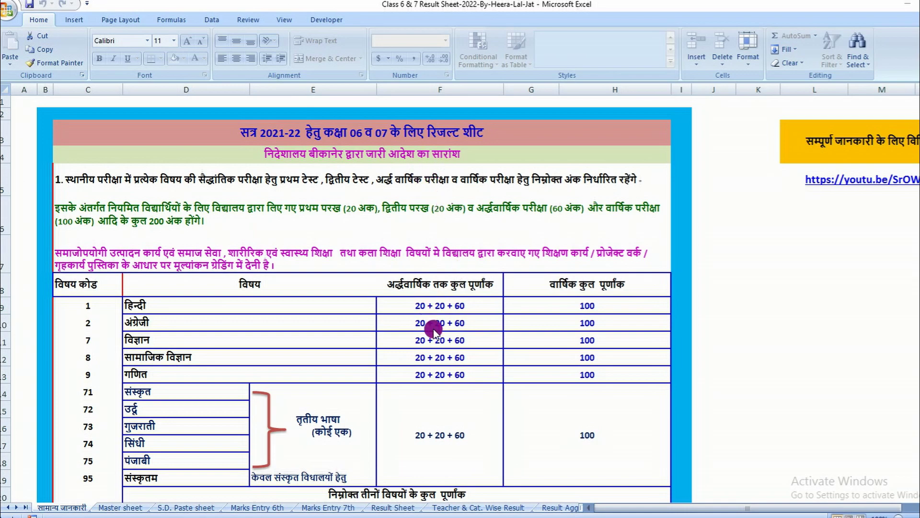
Review the सामान्य जानकारी marking scheme, then show the Master sheet's school profile and teacher lists.
{"action": "scroll", "coordinate": [433, 326], "scroll_direction": "down", "scroll_amount": 1}
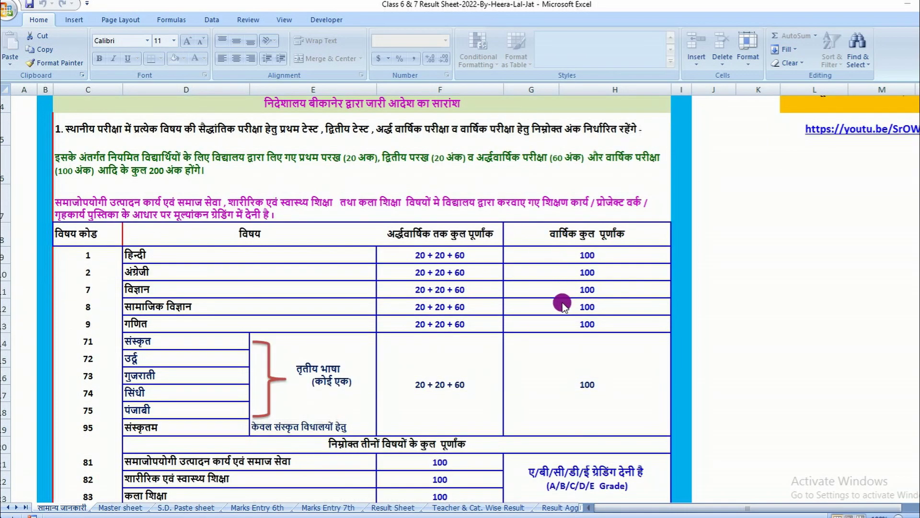
{"action": "scroll", "coordinate": [575, 316], "scroll_direction": "down", "scroll_amount": 1}
{"action": "scroll", "coordinate": [561, 336], "scroll_direction": "down", "scroll_amount": 1}
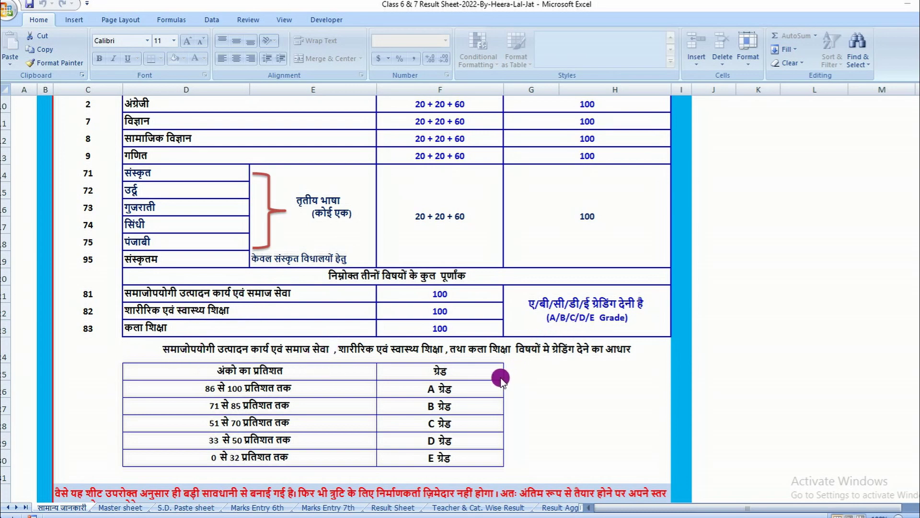
{"action": "scroll", "coordinate": [485, 381], "scroll_direction": "down", "scroll_amount": 1}
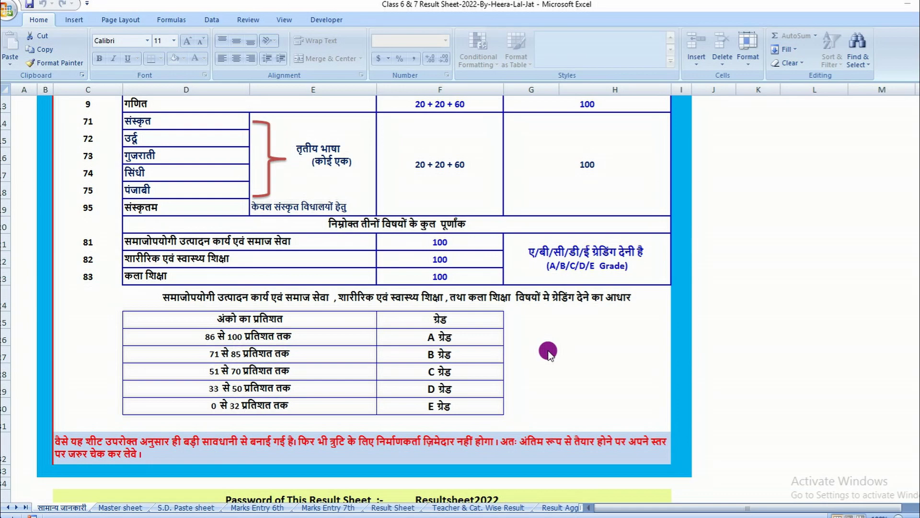
{"action": "scroll", "coordinate": [544, 345], "scroll_direction": "up", "scroll_amount": 4}
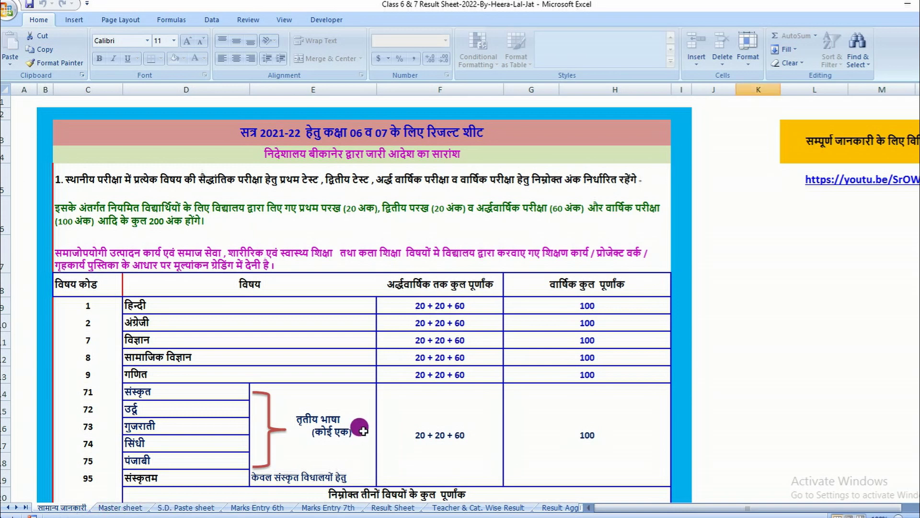
{"action": "left_click", "coordinate": [119, 508]}
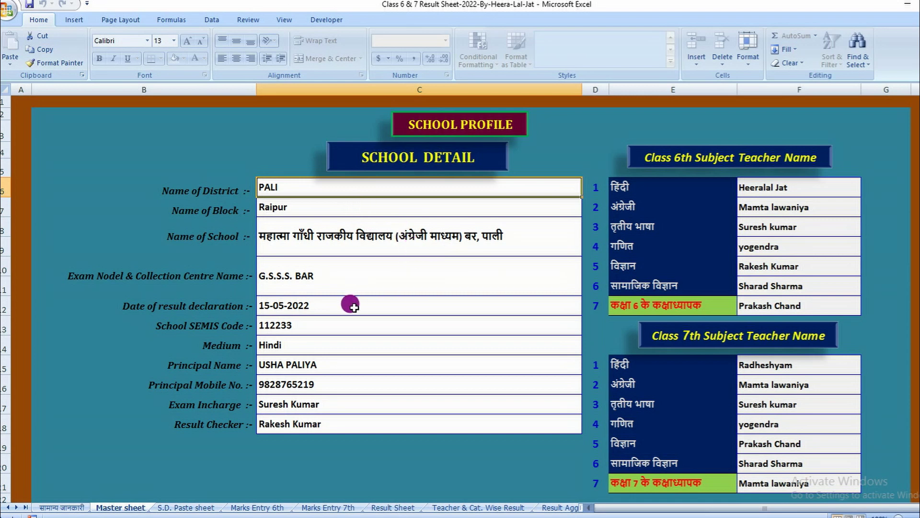
{"action": "left_click", "coordinate": [354, 307]}
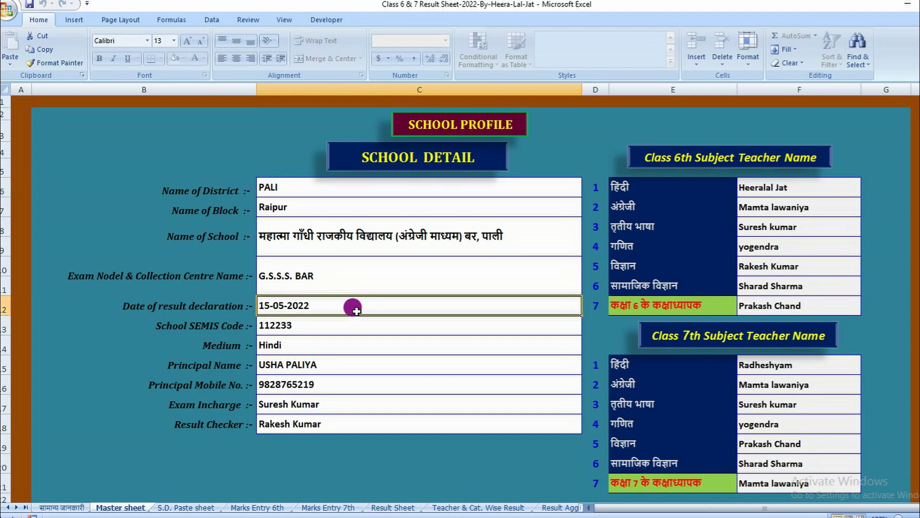
{"action": "left_click", "coordinate": [353, 329]}
{"action": "left_click", "coordinate": [354, 307]}
{"action": "double_click", "coordinate": [351, 306]}
{"action": "left_click", "coordinate": [353, 339]}
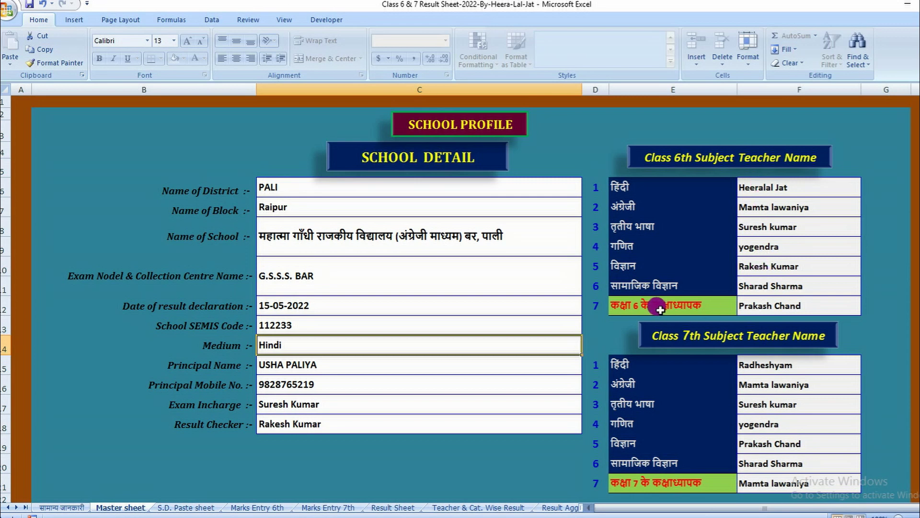
{"action": "left_click", "coordinate": [757, 305]}
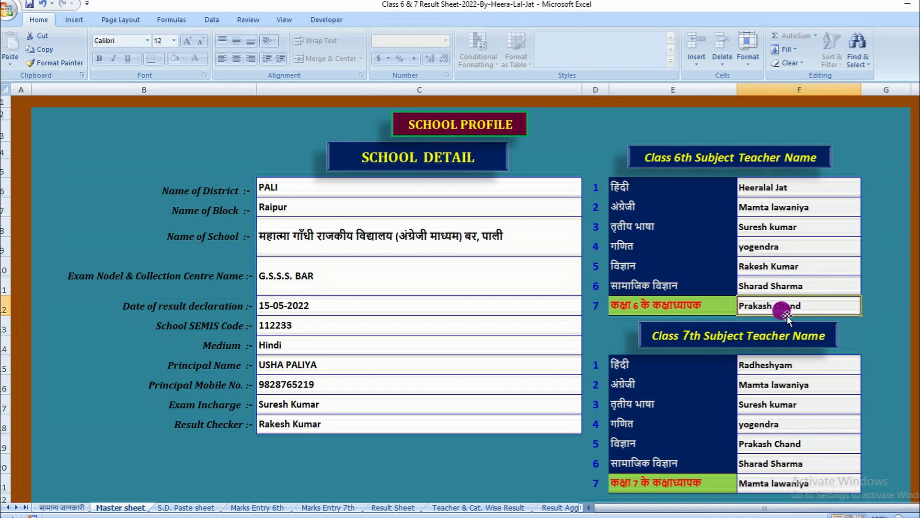
{"action": "scroll", "coordinate": [787, 314], "scroll_direction": "down", "scroll_amount": 1}
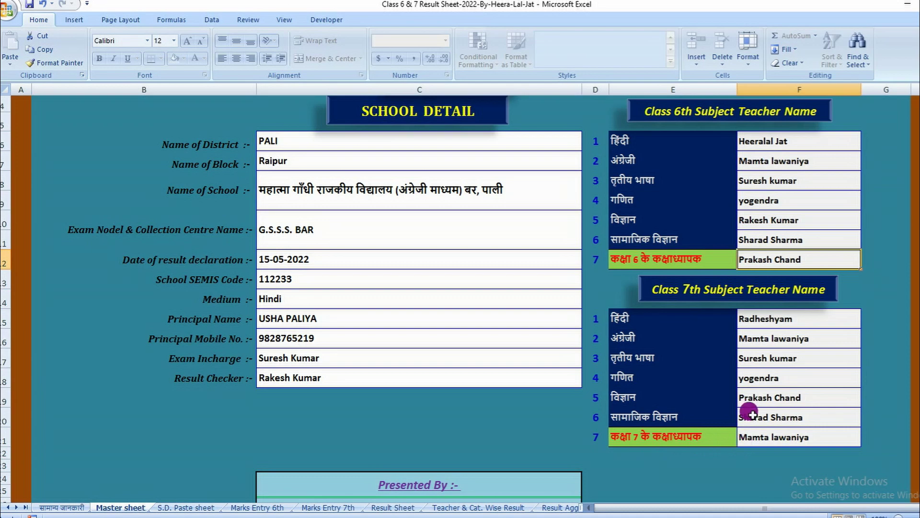
{"action": "scroll", "coordinate": [757, 398], "scroll_direction": "down", "scroll_amount": 3}
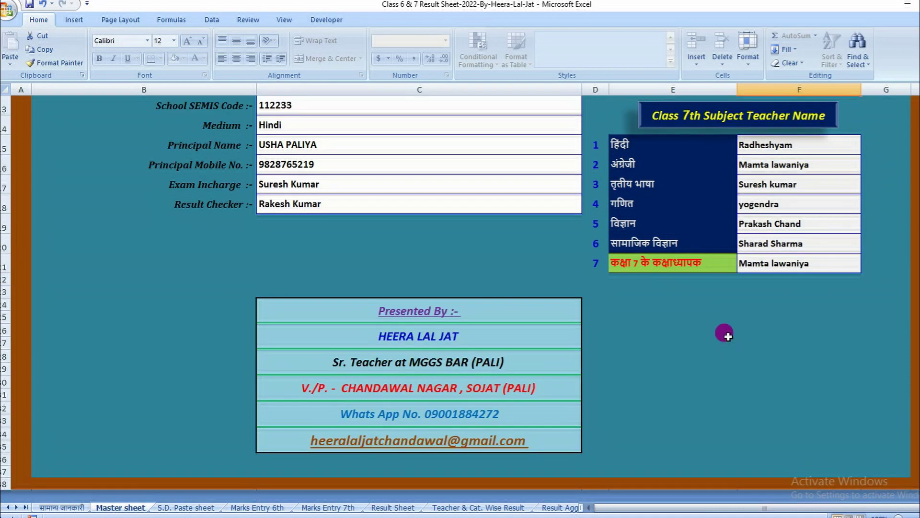
{"action": "scroll", "coordinate": [438, 246], "scroll_direction": "up", "scroll_amount": 2}
{"action": "scroll", "coordinate": [443, 251], "scroll_direction": "up", "scroll_amount": 2}
{"action": "scroll", "coordinate": [441, 248], "scroll_direction": "down", "scroll_amount": 2}
{"action": "scroll", "coordinate": [446, 248], "scroll_direction": "down", "scroll_amount": 2}
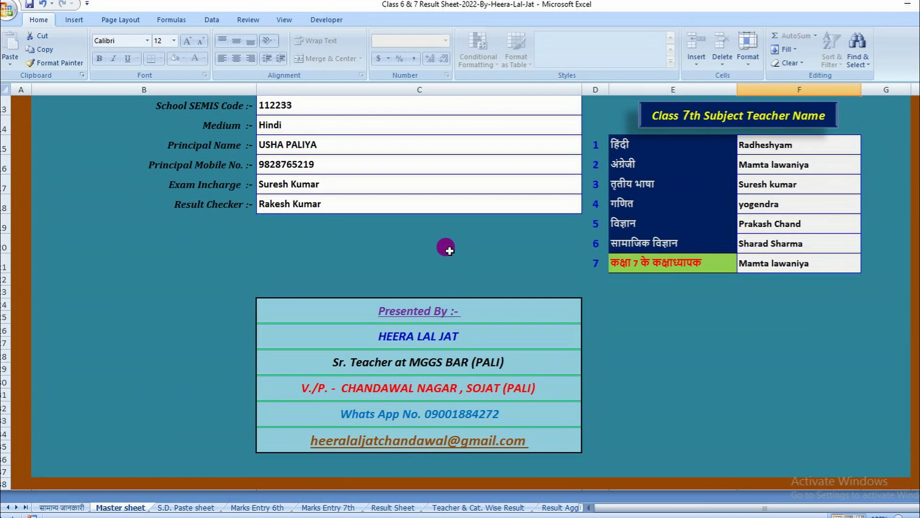
{"action": "scroll", "coordinate": [449, 250], "scroll_direction": "up", "scroll_amount": 3}
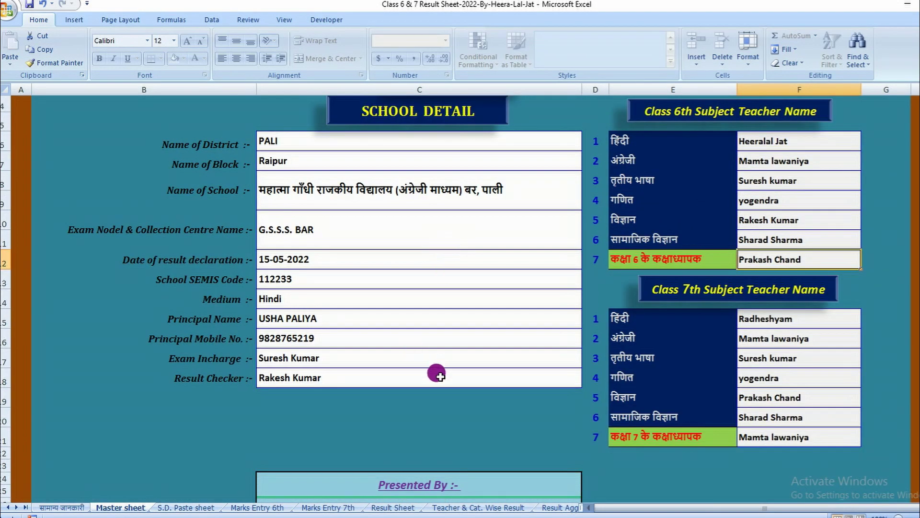
Select the entire S.D. Paste sheet of Class 1-A student records and copy it.
{"action": "left_click", "coordinate": [174, 510]}
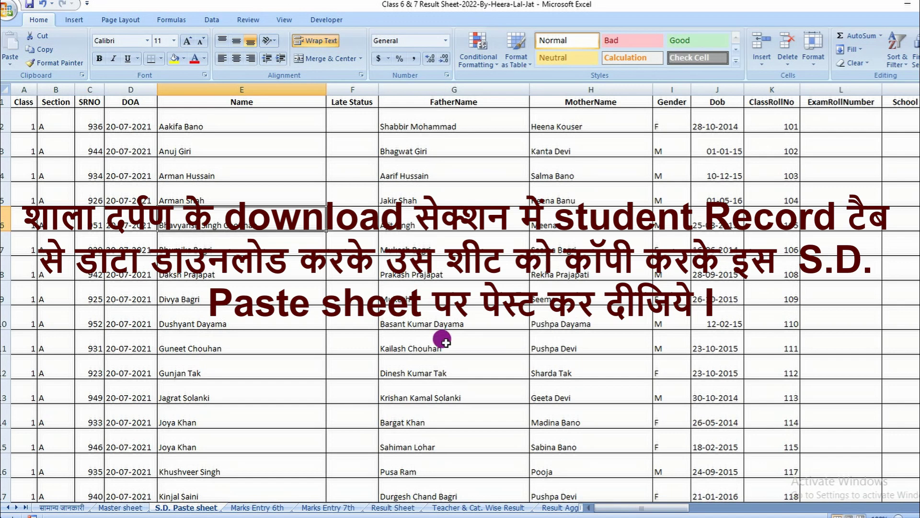
{"action": "left_click", "coordinate": [5, 89]}
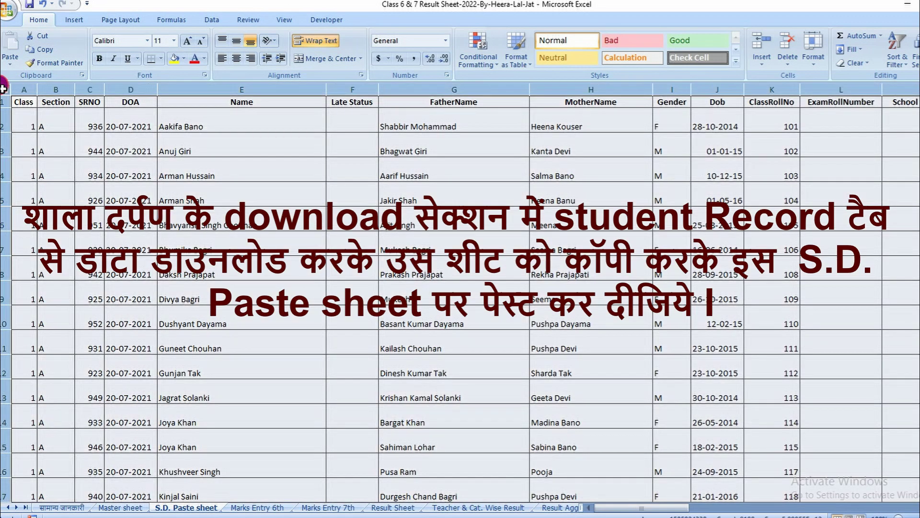
{"action": "right_click", "coordinate": [5, 90]}
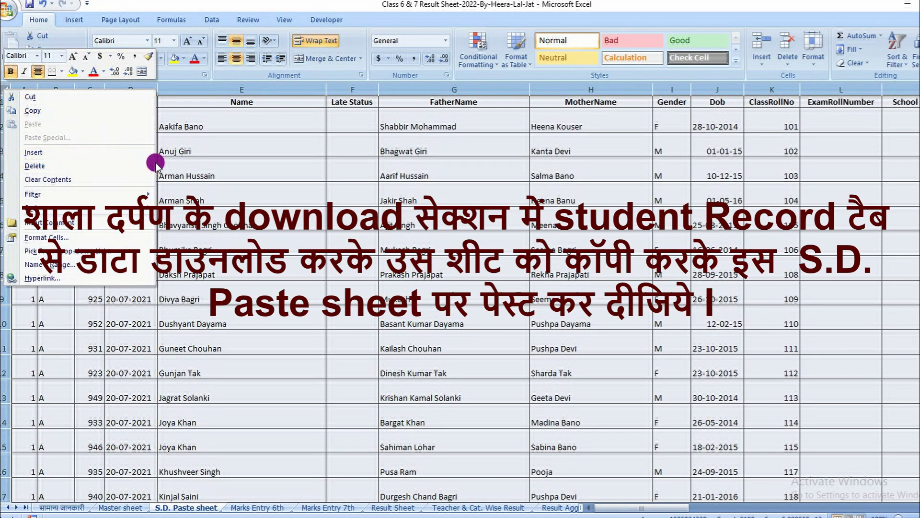
{"action": "left_click", "coordinate": [290, 194]}
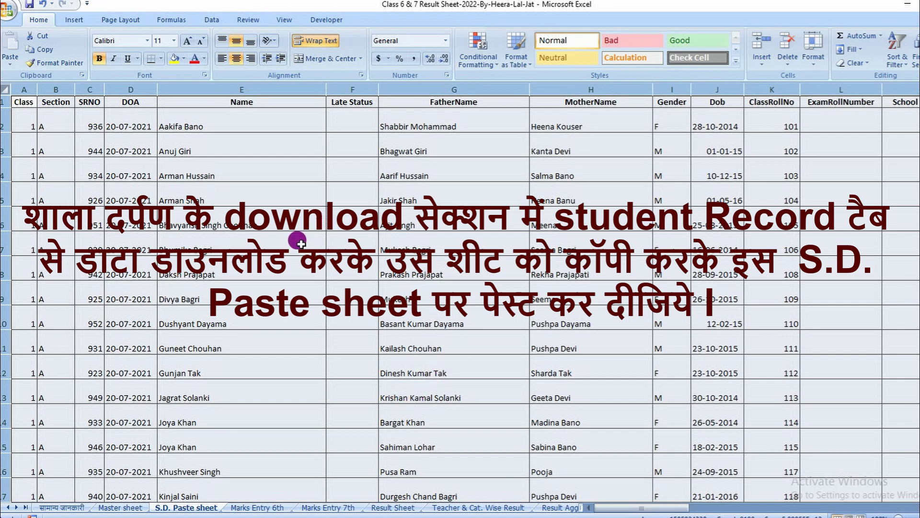
{"action": "right_click", "coordinate": [3, 88]}
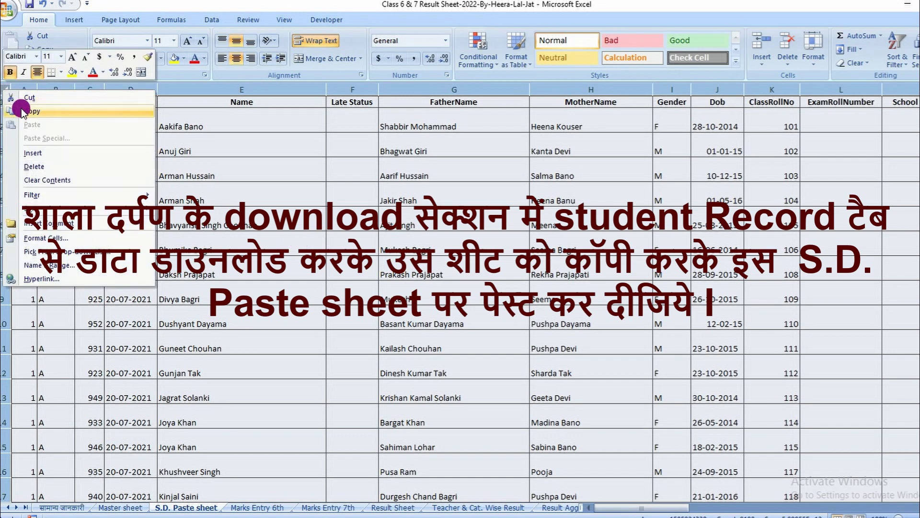
{"action": "left_click", "coordinate": [29, 111]}
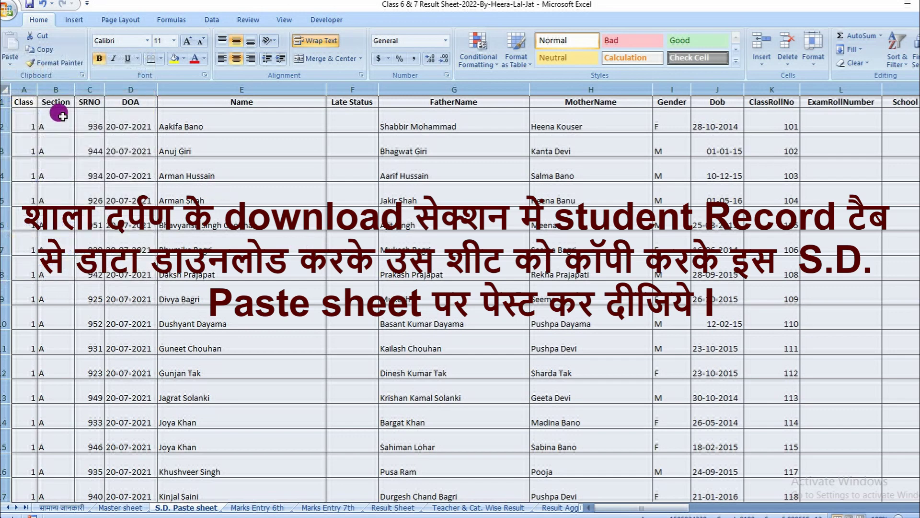
{"action": "right_click", "coordinate": [5, 91]}
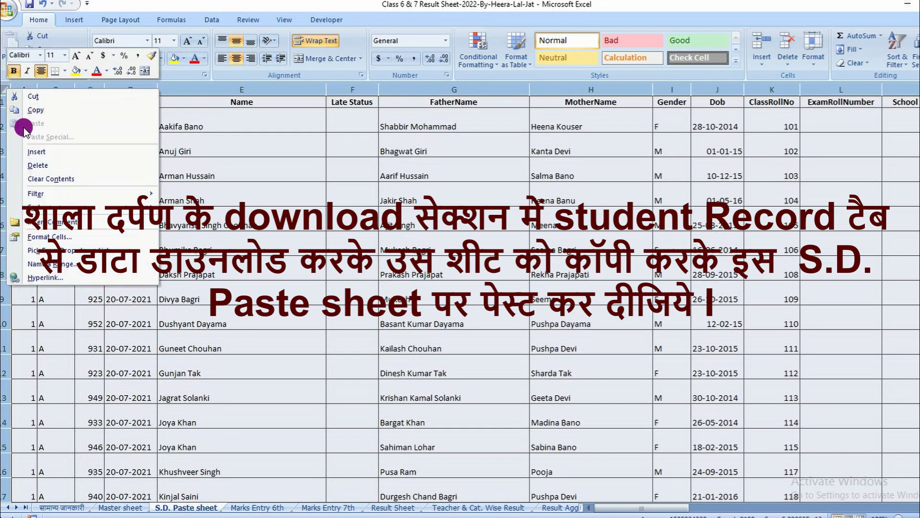
{"action": "key", "text": "Escape"}
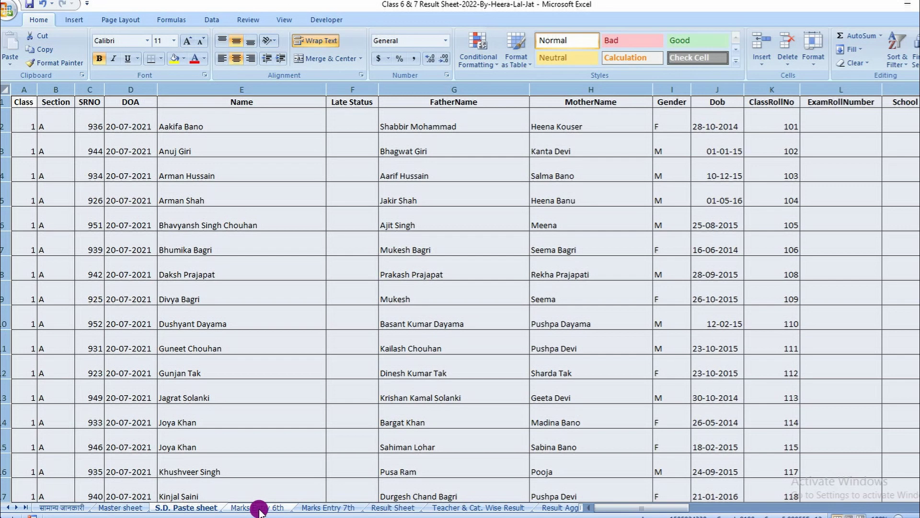
Compare Marks Entry 6th with Marks Entry 7th, ending on 6th's sheet password note.
{"action": "left_click", "coordinate": [259, 508]}
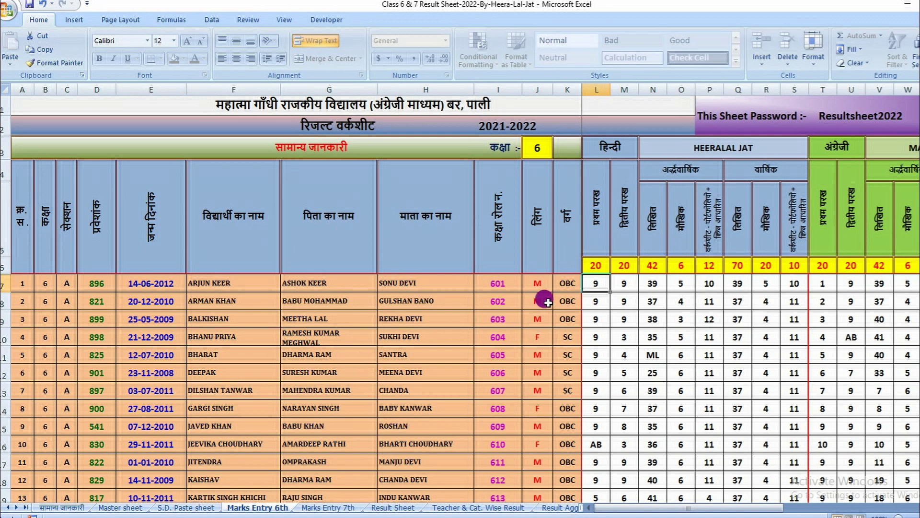
{"action": "mouse_move", "coordinate": [614, 509]}
{"action": "left_mouse_down"}
{"action": "mouse_move", "coordinate": [670, 509]}
{"action": "mouse_move", "coordinate": [623, 509]}
{"action": "left_mouse_up"}
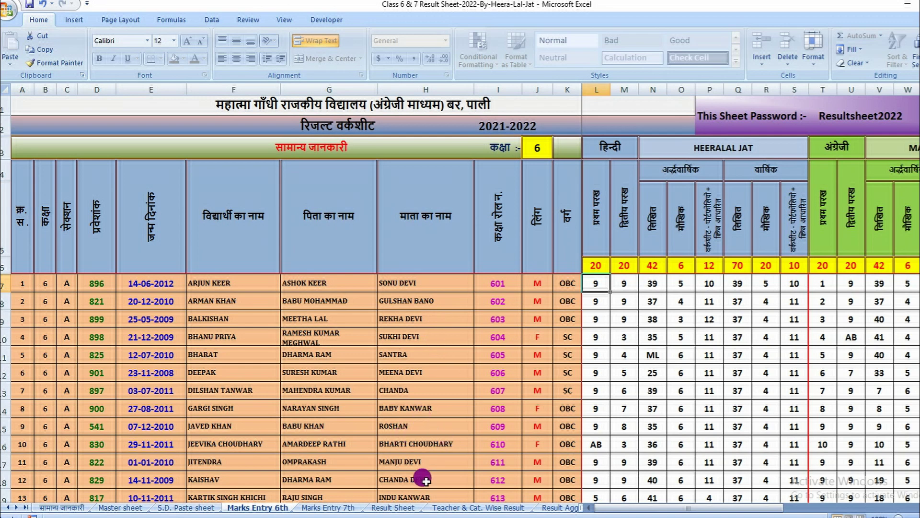
{"action": "left_click", "coordinate": [332, 511]}
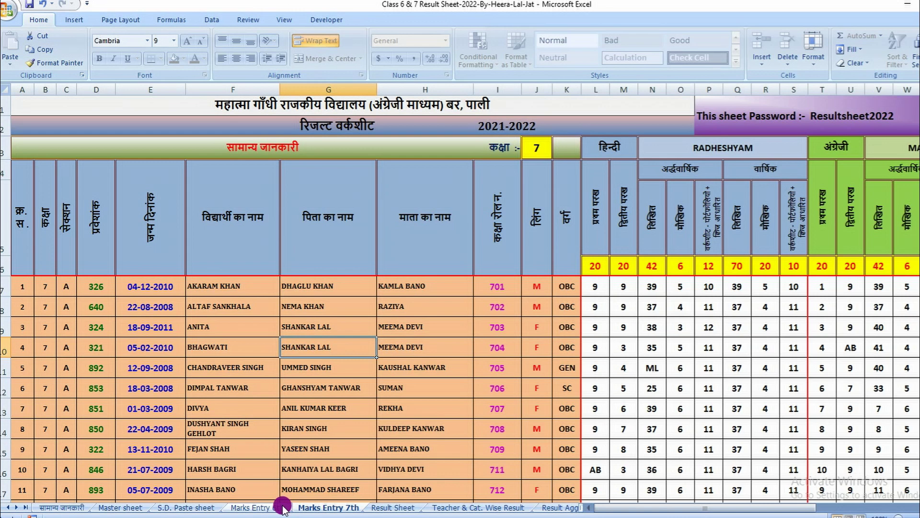
{"action": "left_click", "coordinate": [283, 508]}
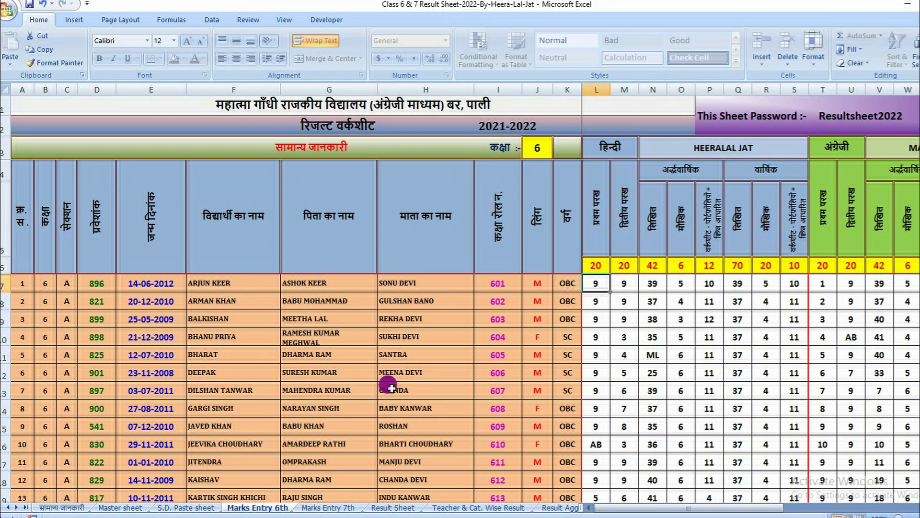
{"action": "left_click", "coordinate": [872, 116]}
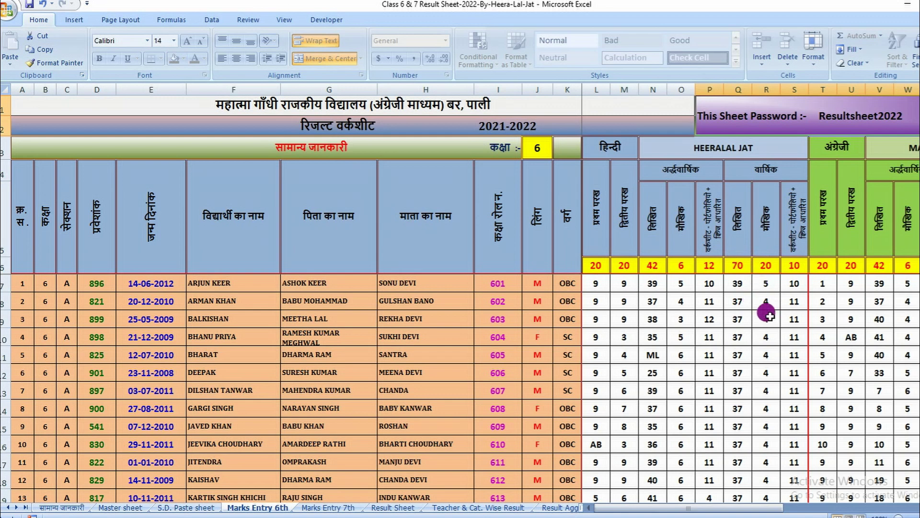
Try entering 21 as the first student's annual Hindi oral mark in R7.
{"action": "left_click", "coordinate": [767, 335]}
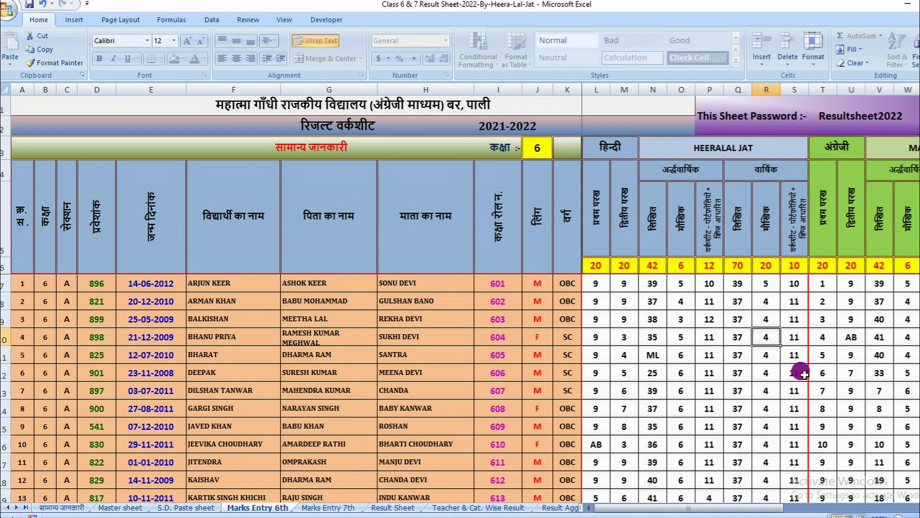
{"action": "scroll", "coordinate": [801, 374], "scroll_direction": "right", "scroll_amount": 3}
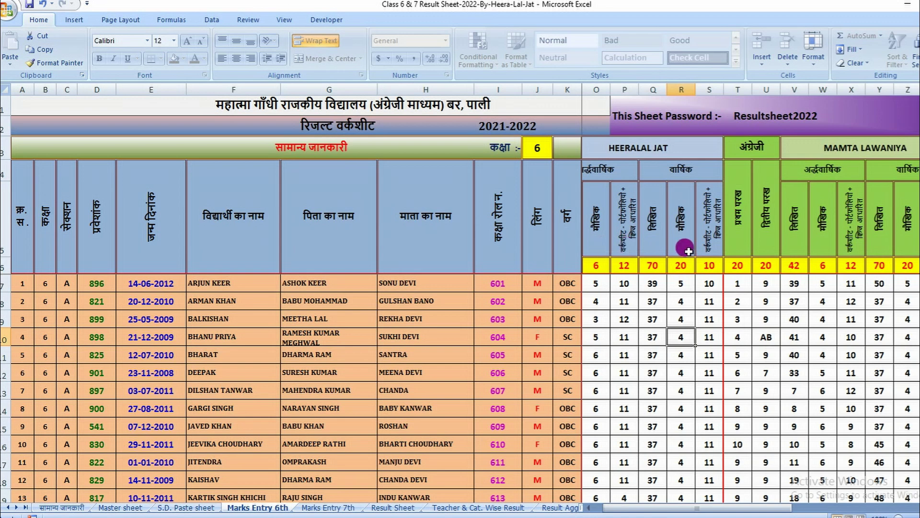
{"action": "left_click", "coordinate": [675, 302]}
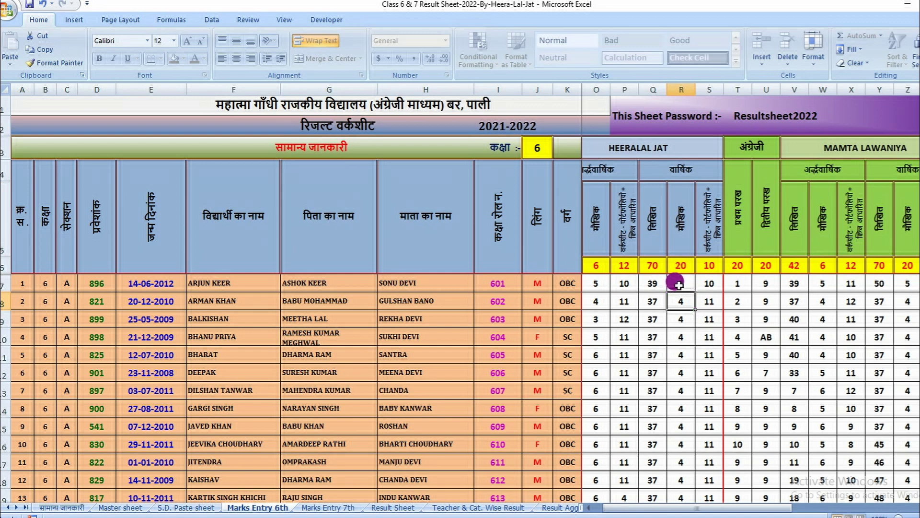
{"action": "left_click", "coordinate": [681, 283]}
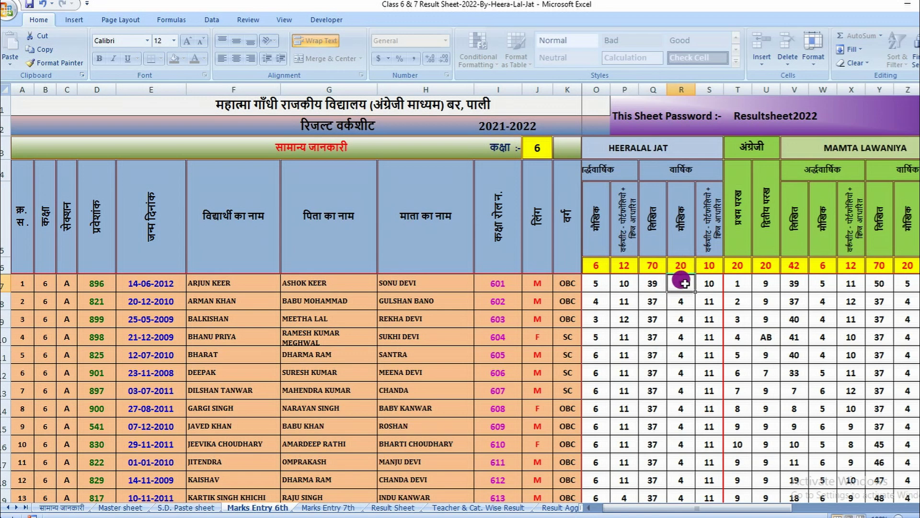
{"action": "type", "text": "5"}
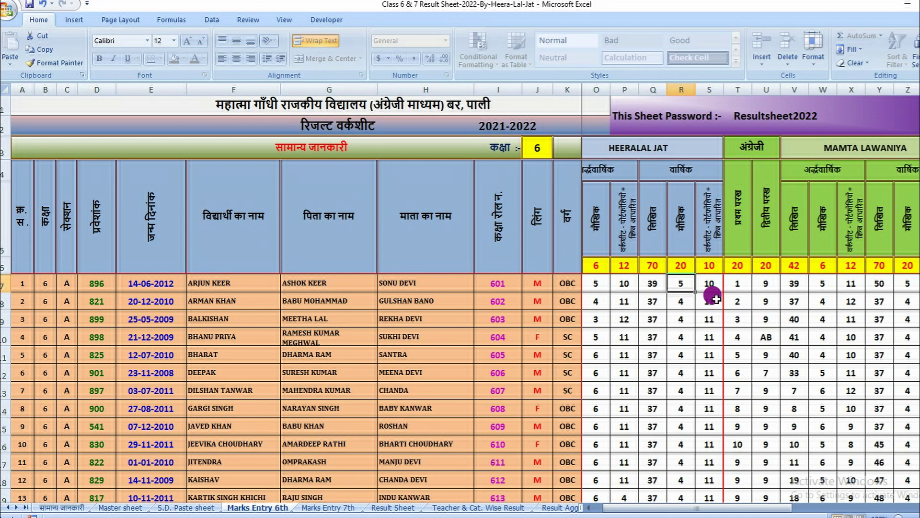
{"action": "type", "text": "21"}
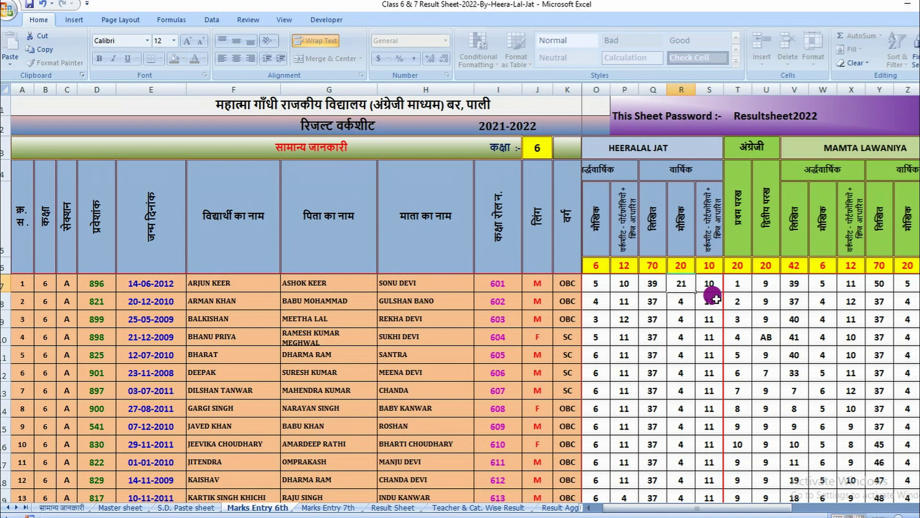
{"action": "key", "text": "Return"}
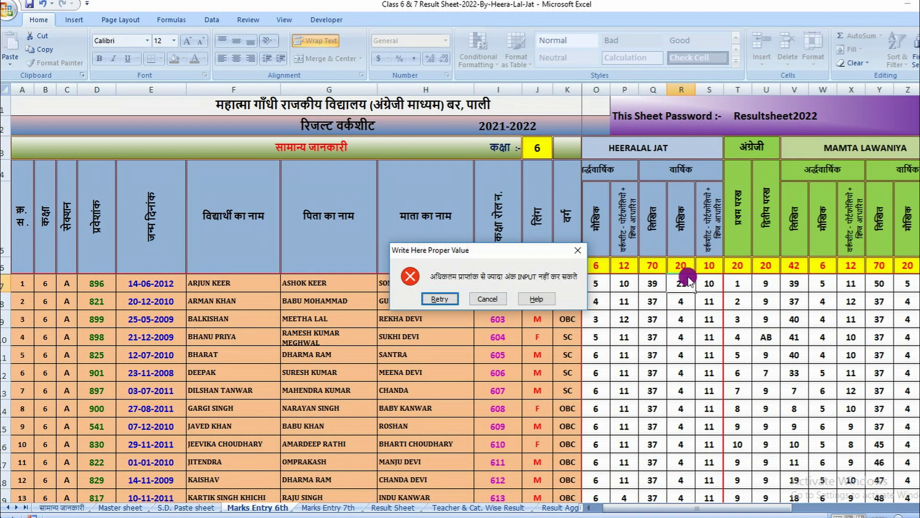
Cancel the validation error and enter 20, the maximum, in R7 instead.
{"action": "left_click", "coordinate": [487, 297]}
{"action": "left_click", "coordinate": [487, 296]}
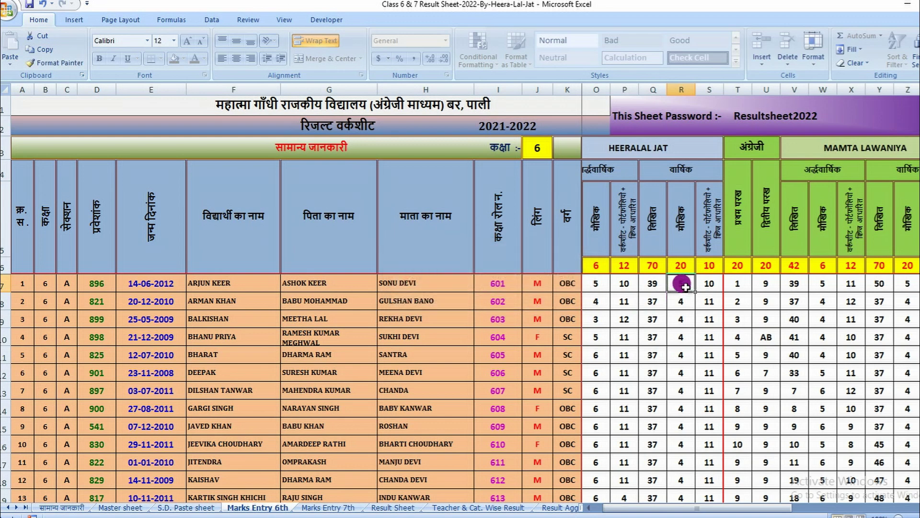
{"action": "left_click", "coordinate": [691, 279]}
{"action": "type", "text": "520"}
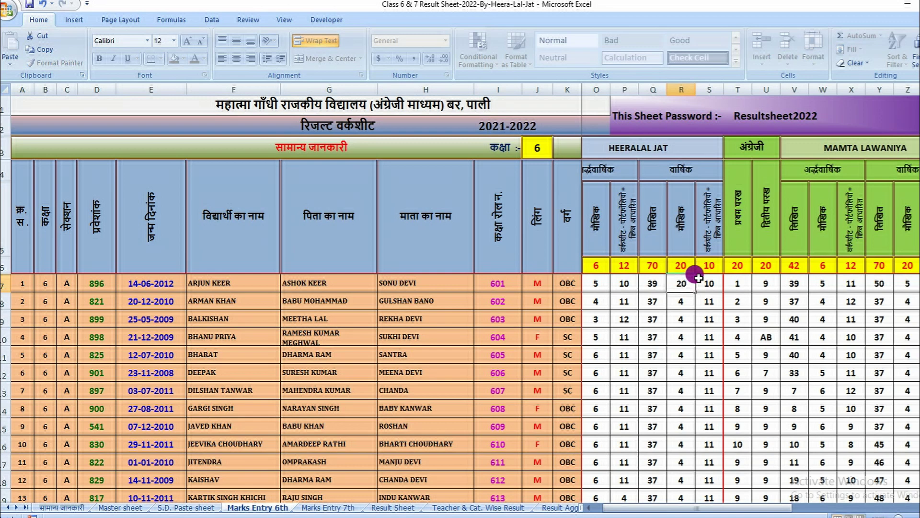
{"action": "key", "text": "Right"}
{"action": "scroll", "coordinate": [750, 293], "scroll_direction": "left", "scroll_amount": 3}
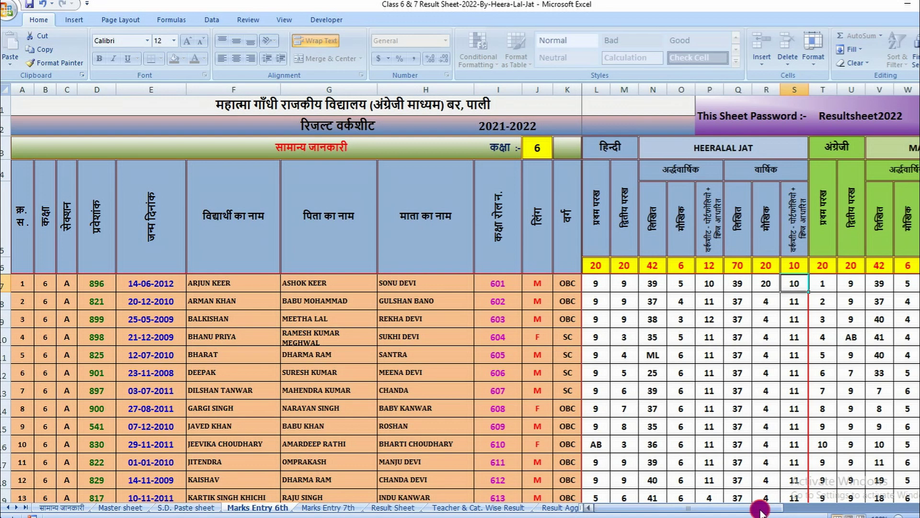
{"action": "left_click_drag", "start_coordinate": [765, 509], "coordinate": [777, 511]}
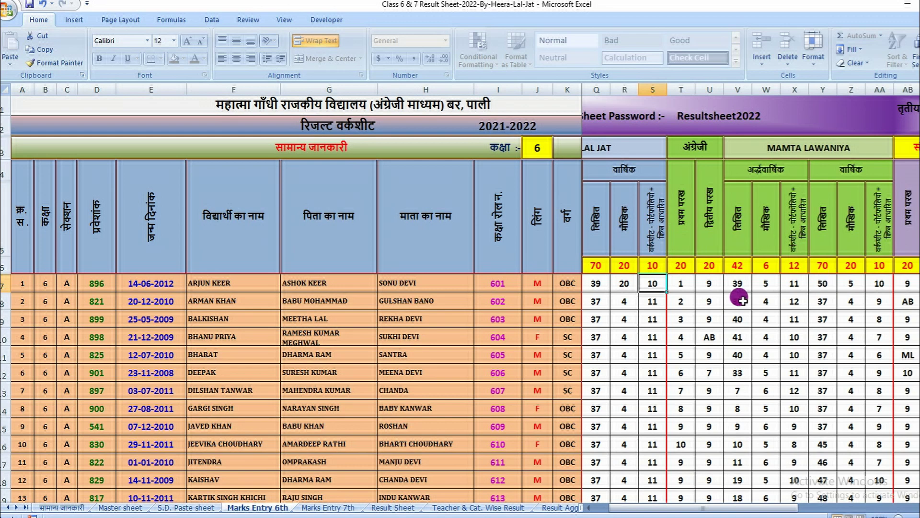
{"action": "mouse_move", "coordinate": [756, 510]}
{"action": "left_mouse_down"}
{"action": "mouse_move", "coordinate": [804, 514]}
{"action": "mouse_move", "coordinate": [778, 512]}
{"action": "left_mouse_up"}
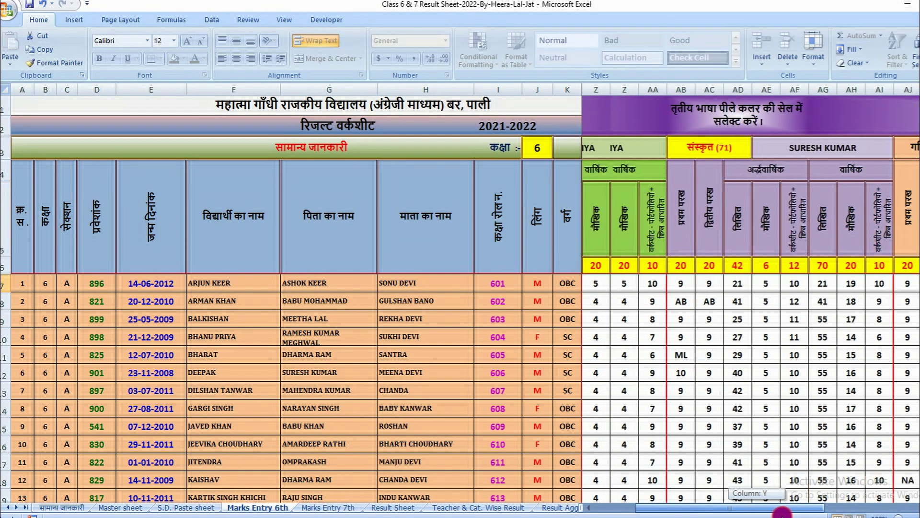
{"action": "left_click", "coordinate": [720, 146]}
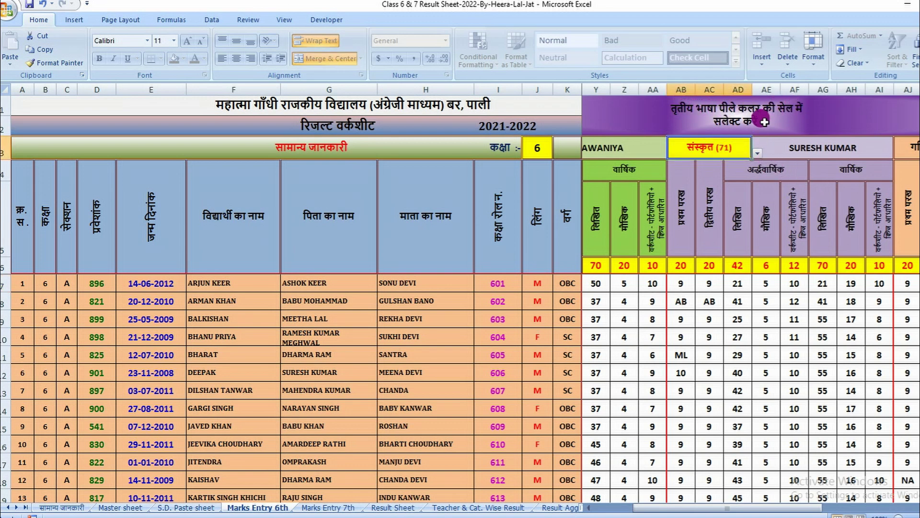
{"action": "left_click", "coordinate": [758, 154]}
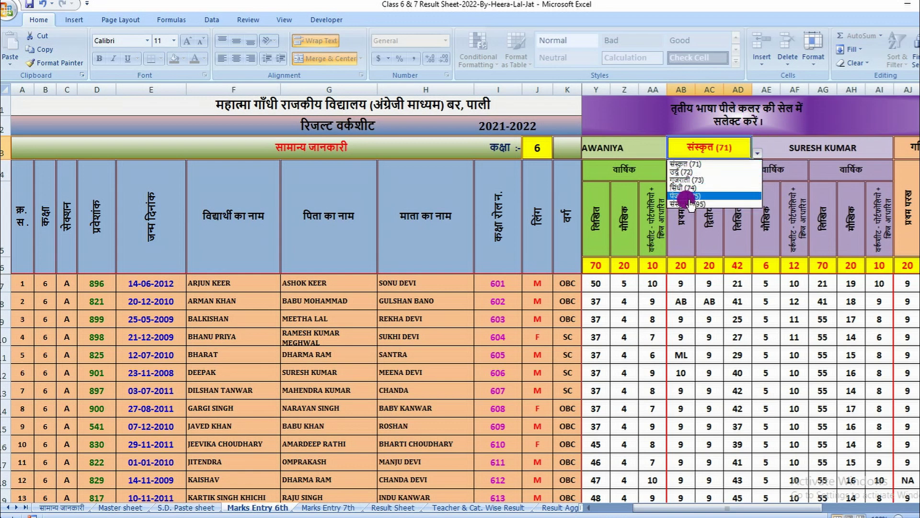
{"action": "left_click", "coordinate": [833, 109]}
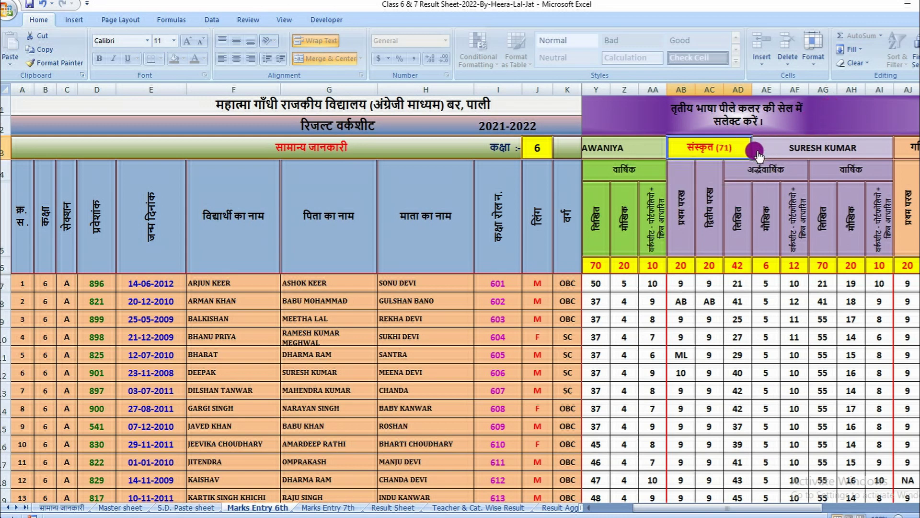
{"action": "left_click", "coordinate": [811, 141]}
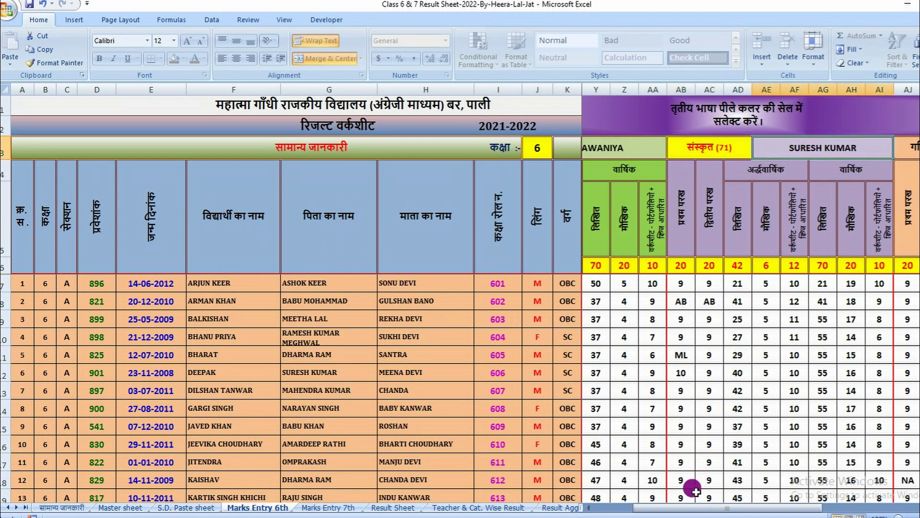
{"action": "left_click_drag", "start_coordinate": [687, 509], "coordinate": [699, 509]}
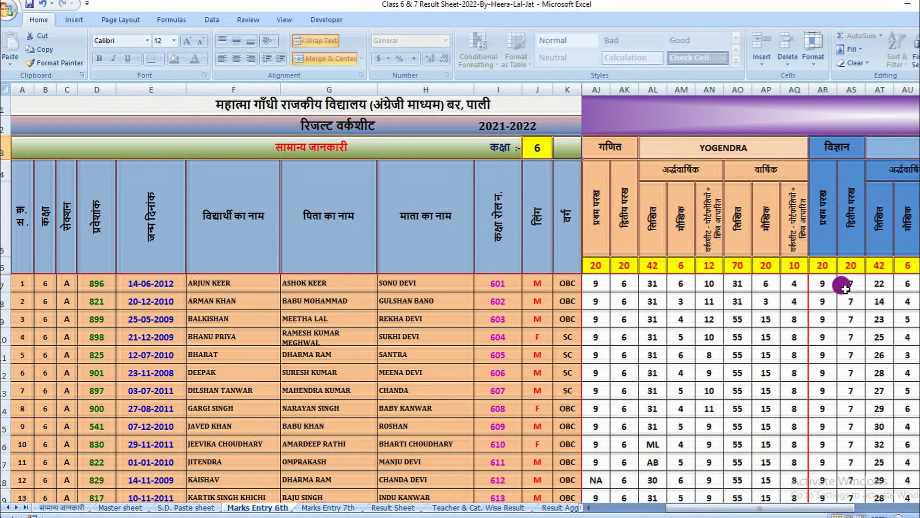
{"action": "left_click_drag", "start_coordinate": [796, 509], "coordinate": [855, 510]}
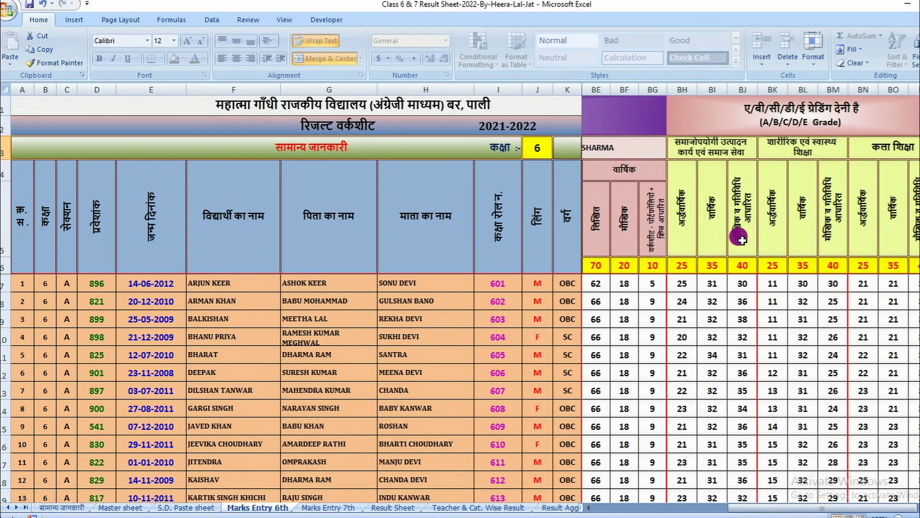
{"action": "left_click_drag", "start_coordinate": [837, 510], "coordinate": [844, 508]}
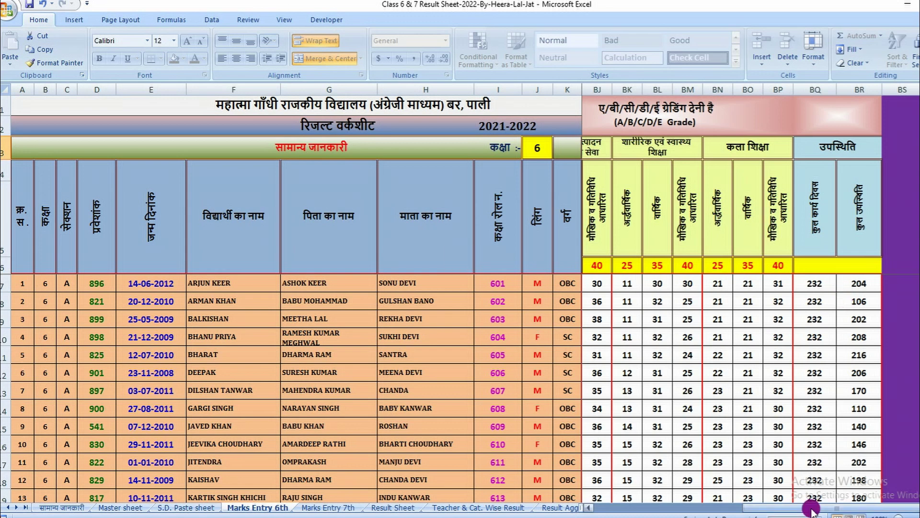
{"action": "left_click_drag", "start_coordinate": [828, 512], "coordinate": [834, 510]}
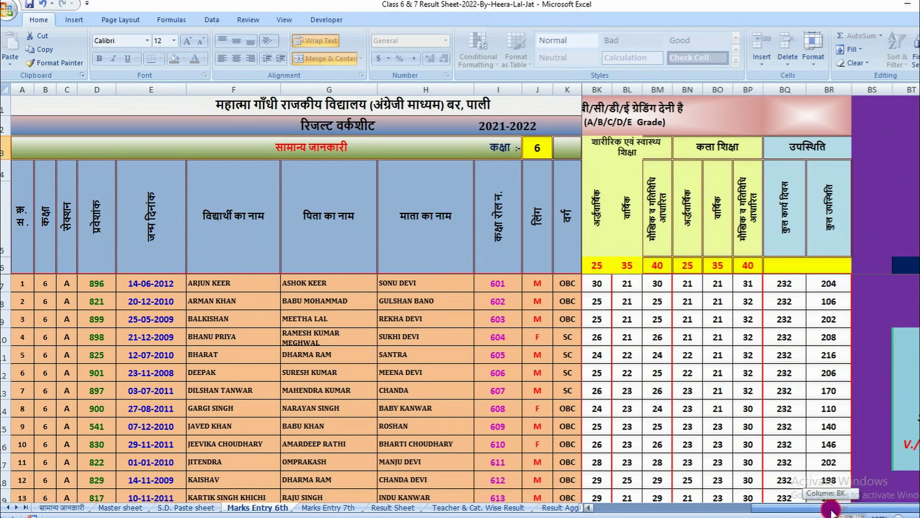
{"action": "left_click_drag", "start_coordinate": [834, 511], "coordinate": [690, 511]}
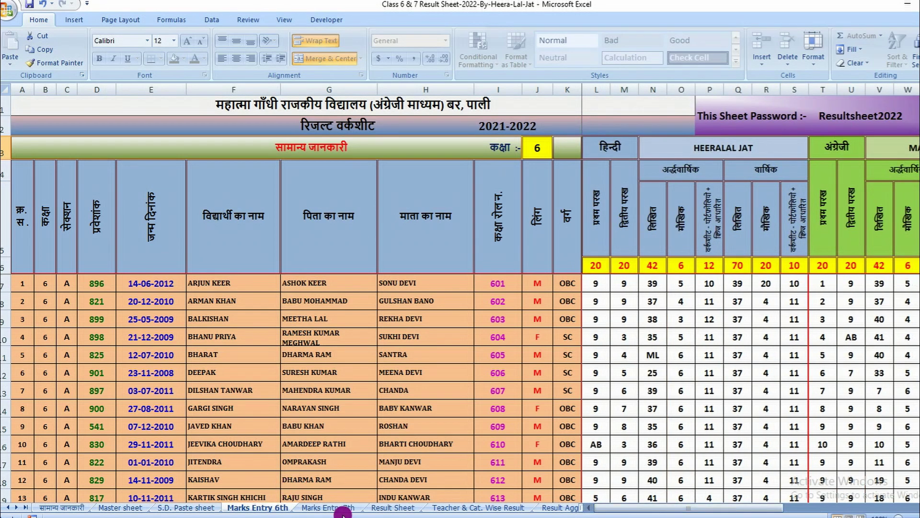
On Marks Entry 7th, select L7 and scroll right to attendance against 232 working days.
{"action": "left_click", "coordinate": [343, 509]}
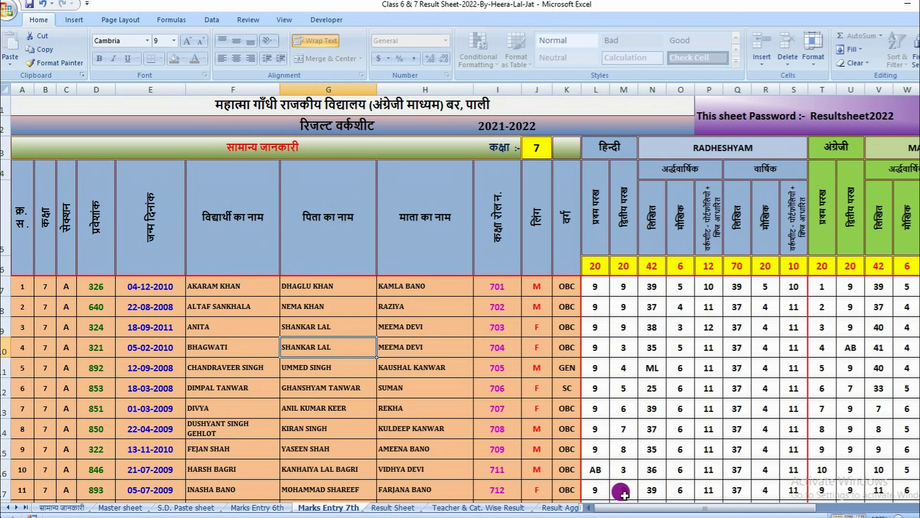
{"action": "left_click_drag", "start_coordinate": [638, 504], "coordinate": [623, 508]}
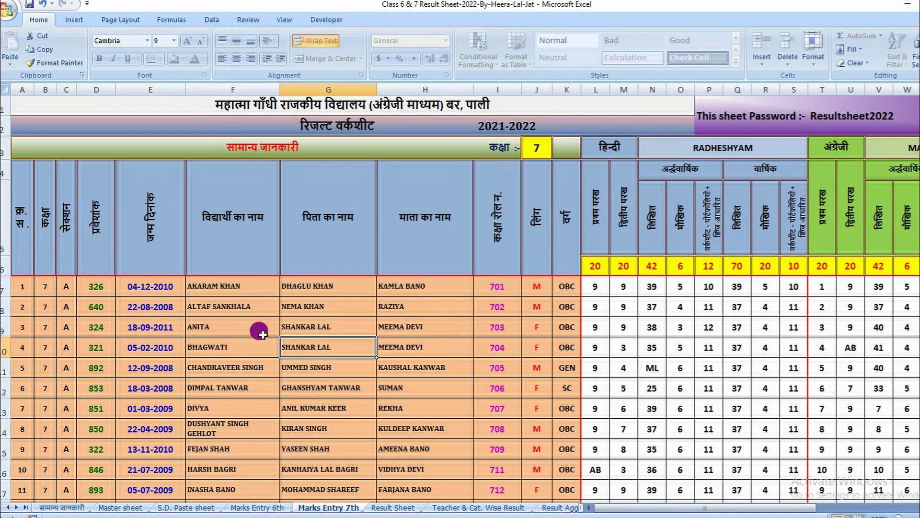
{"action": "left_click", "coordinate": [191, 508]}
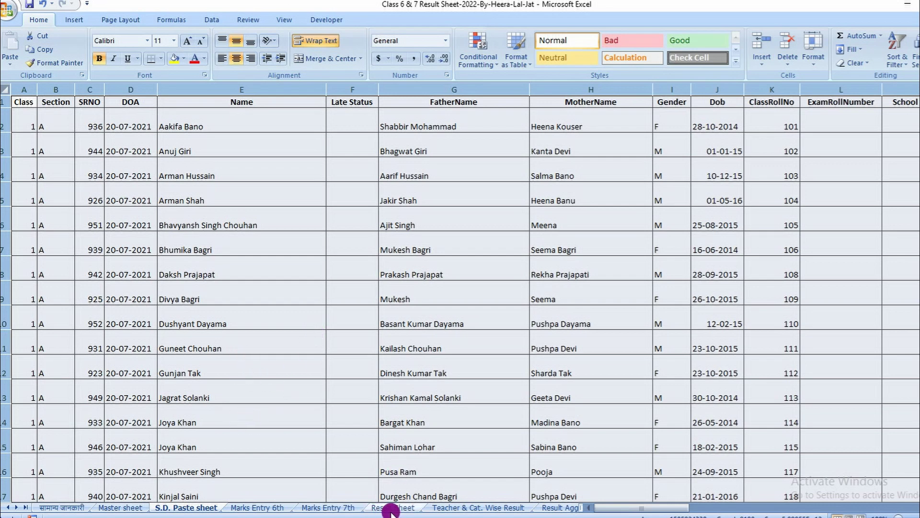
{"action": "left_click", "coordinate": [337, 508]}
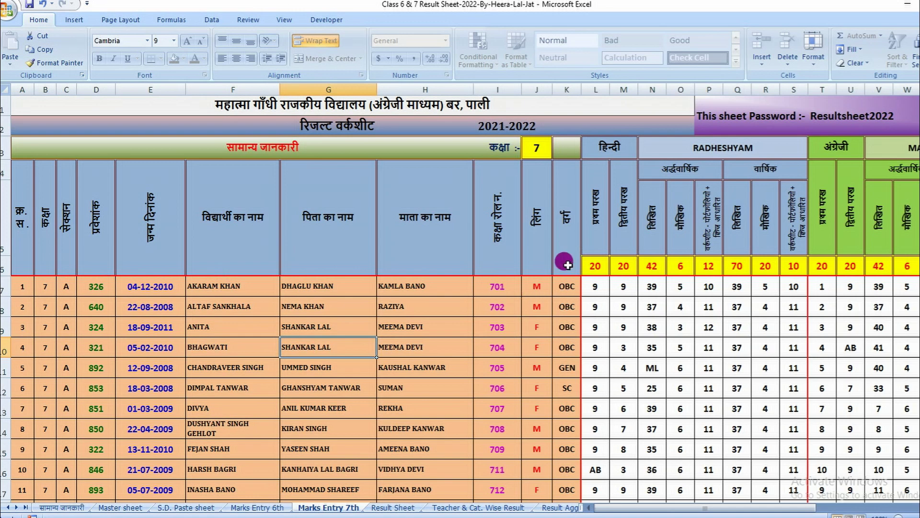
{"action": "left_click", "coordinate": [593, 293]}
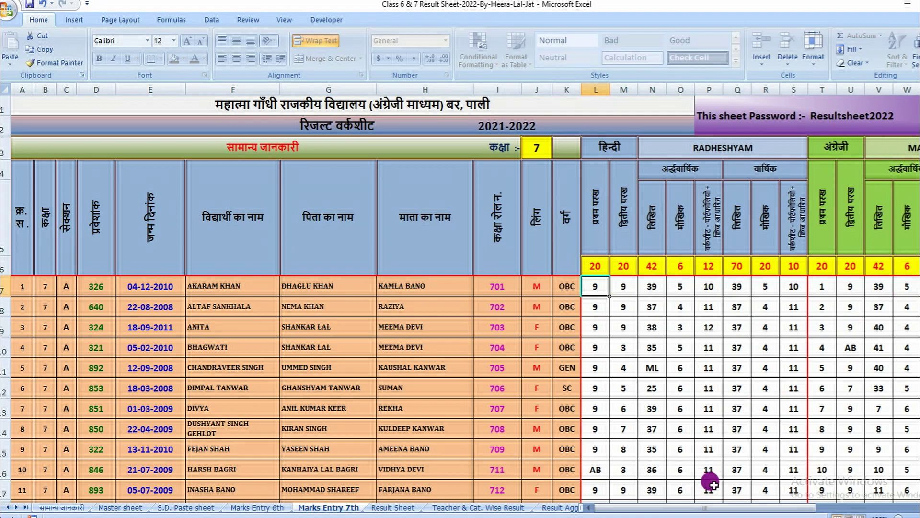
{"action": "left_click_drag", "start_coordinate": [705, 508], "coordinate": [815, 507]}
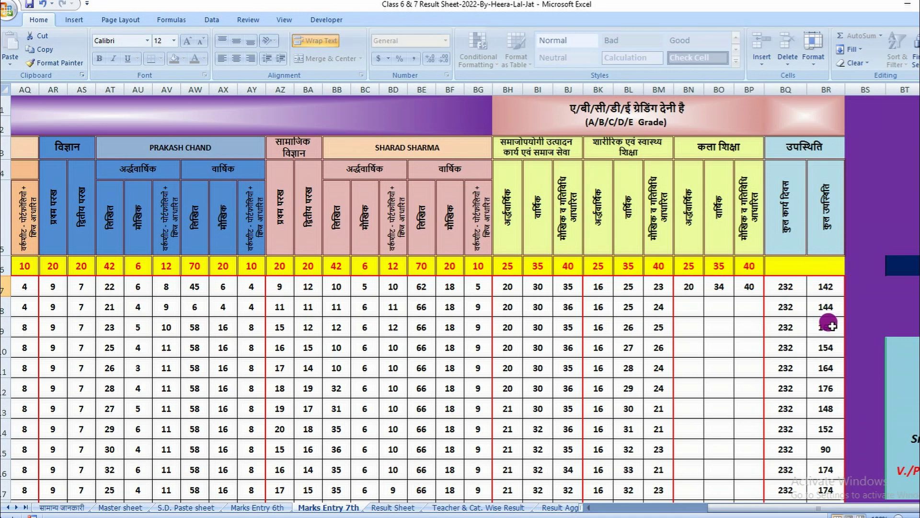
{"action": "left_click", "coordinate": [826, 367]}
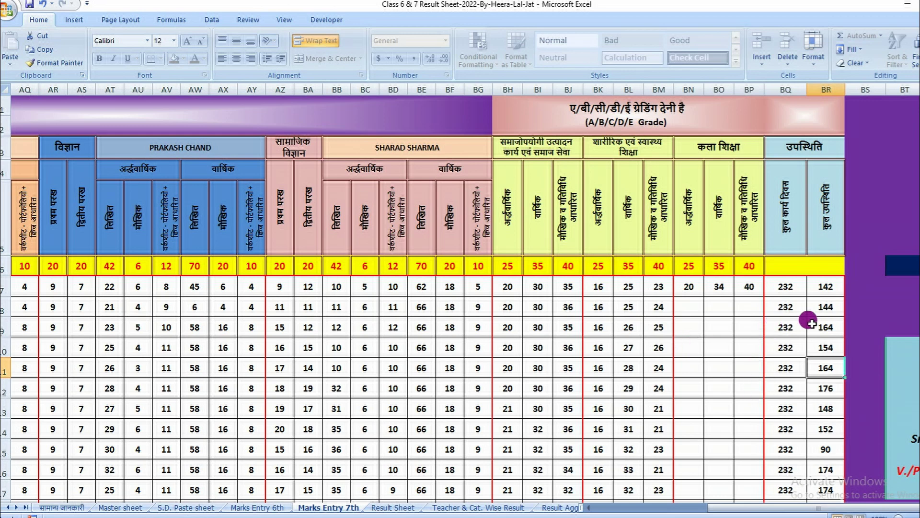
{"action": "mouse_move", "coordinate": [716, 508]}
{"action": "left_mouse_down"}
{"action": "mouse_move", "coordinate": [597, 508]}
{"action": "mouse_move", "coordinate": [719, 509]}
{"action": "left_mouse_up"}
{"action": "left_click", "coordinate": [163, 508]}
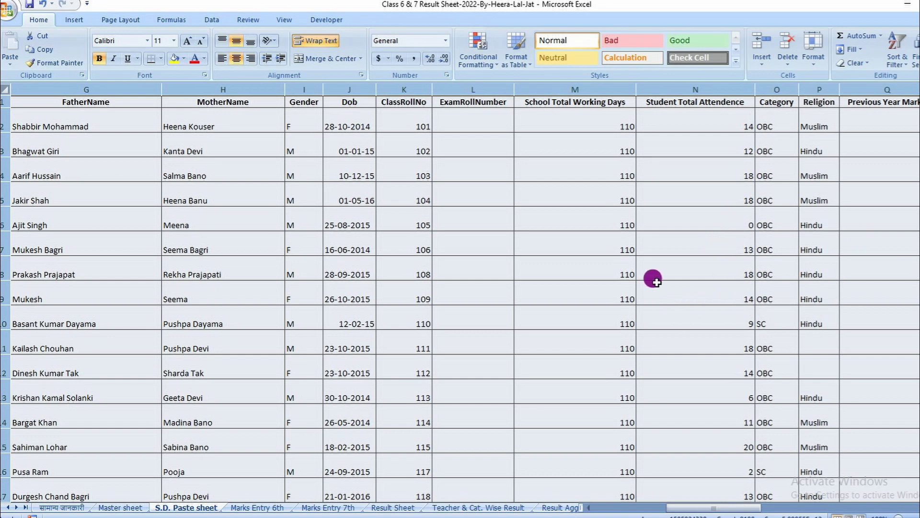
{"action": "key", "text": "ctrl+Page_Down"}
{"action": "key", "text": "ctrl+Page_Down"}
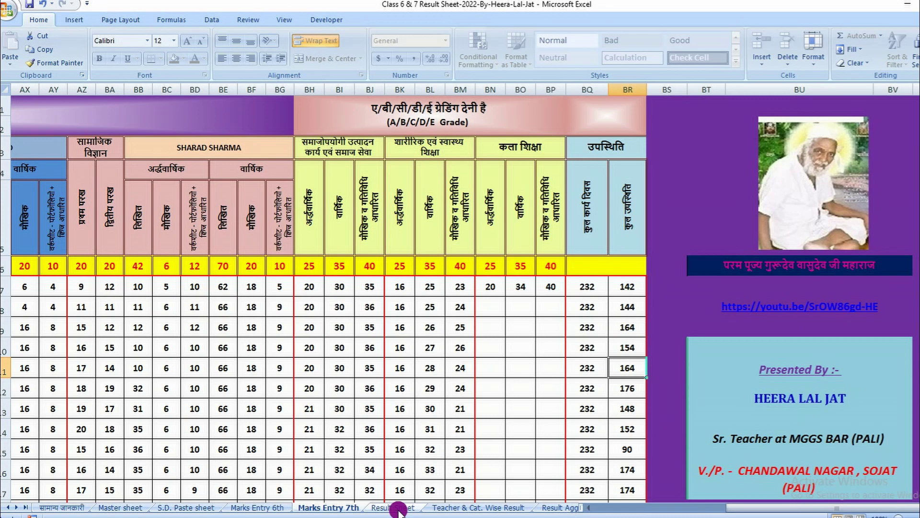
{"action": "left_click", "coordinate": [398, 509]}
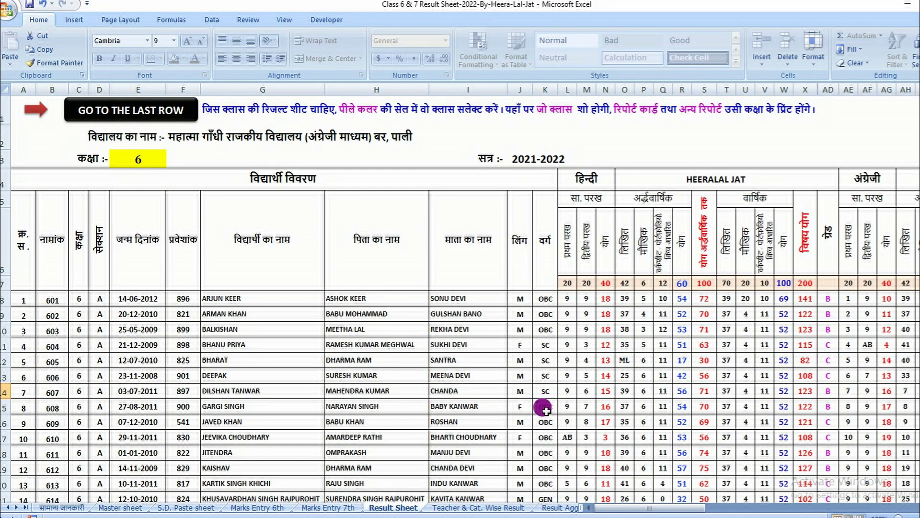
{"action": "left_click_drag", "start_coordinate": [680, 506], "coordinate": [918, 506]}
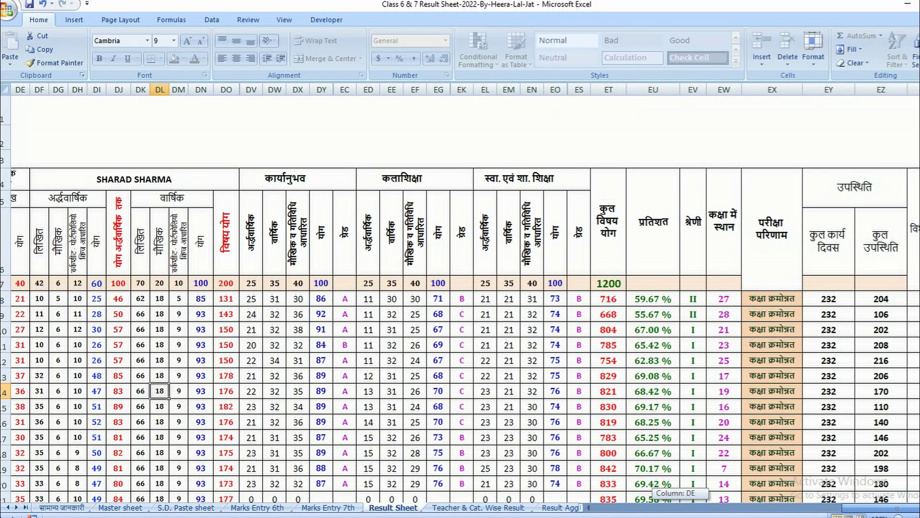
{"action": "left_click_drag", "start_coordinate": [681, 507], "coordinate": [652, 507]}
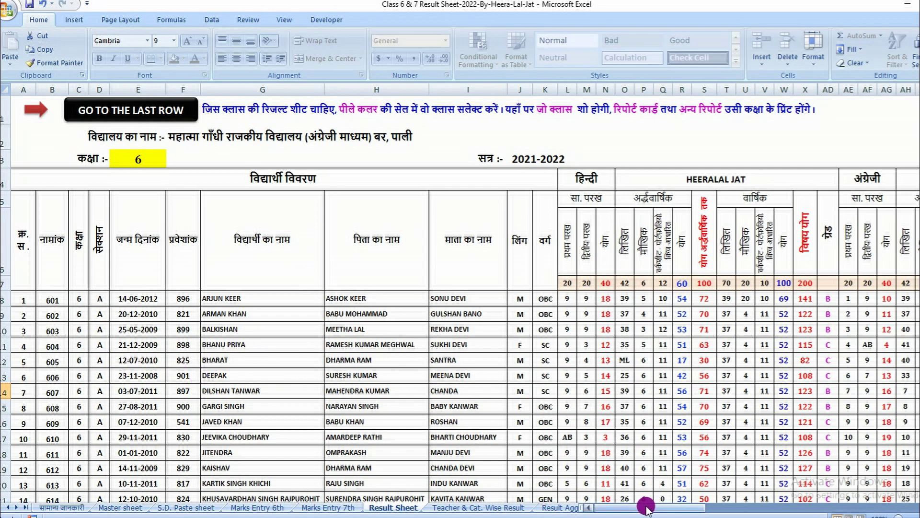
{"action": "left_click_drag", "start_coordinate": [650, 508], "coordinate": [670, 505]}
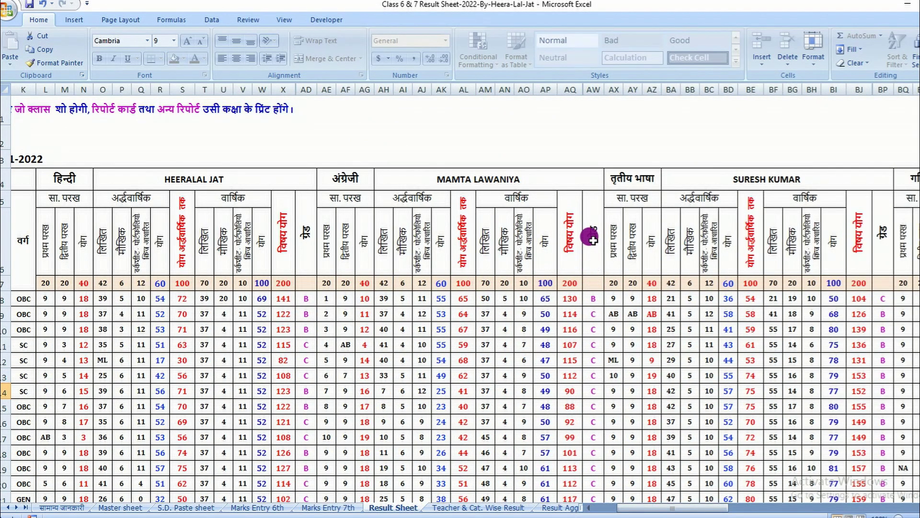
{"action": "left_click_drag", "start_coordinate": [647, 506], "coordinate": [855, 489]}
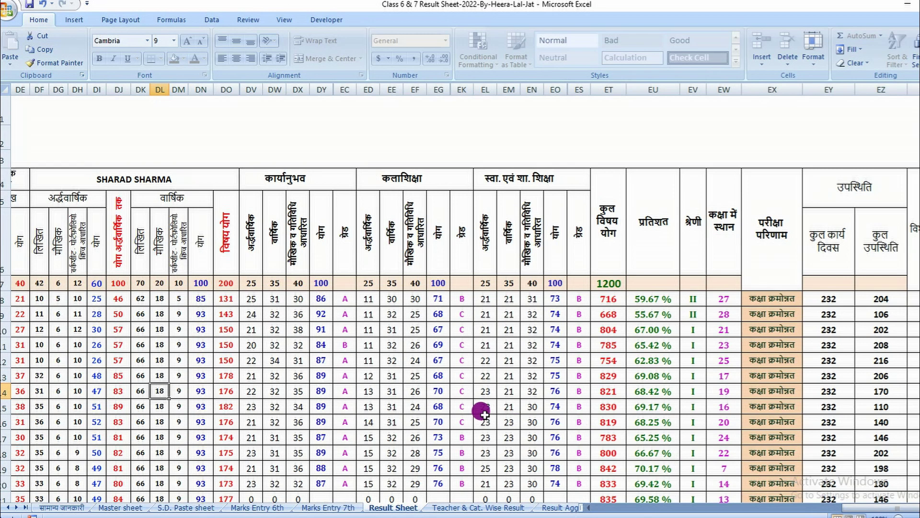
{"action": "key", "text": "Home"}
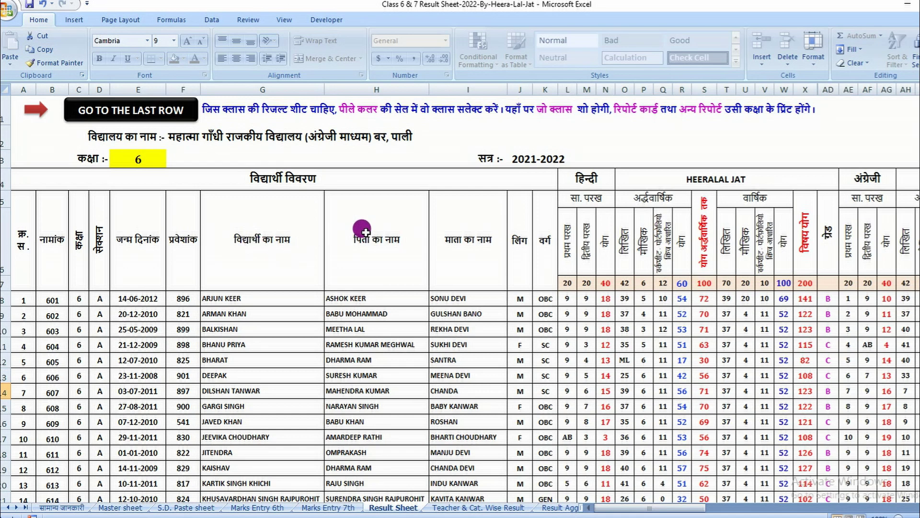
{"action": "left_click", "coordinate": [140, 159]}
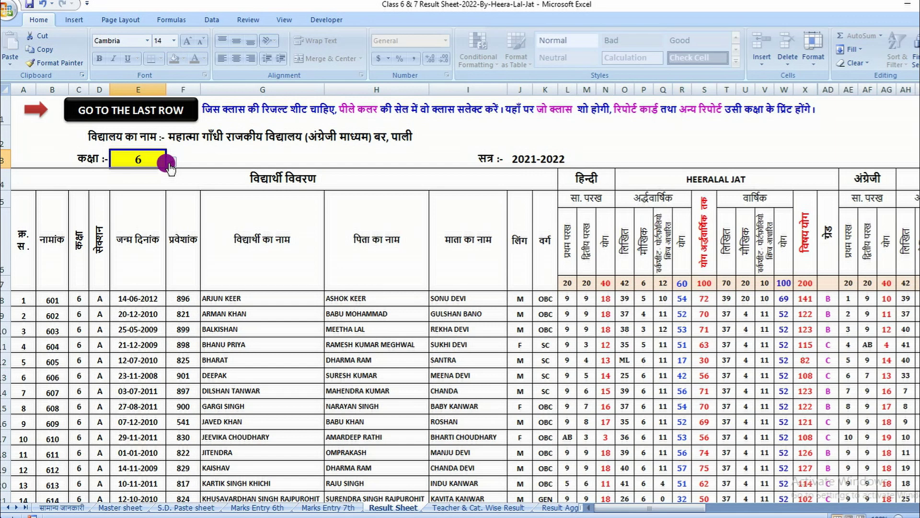
Switch the Result Sheet's class in E3 to 7 to review those students, then back to 6.
{"action": "left_click", "coordinate": [171, 162]}
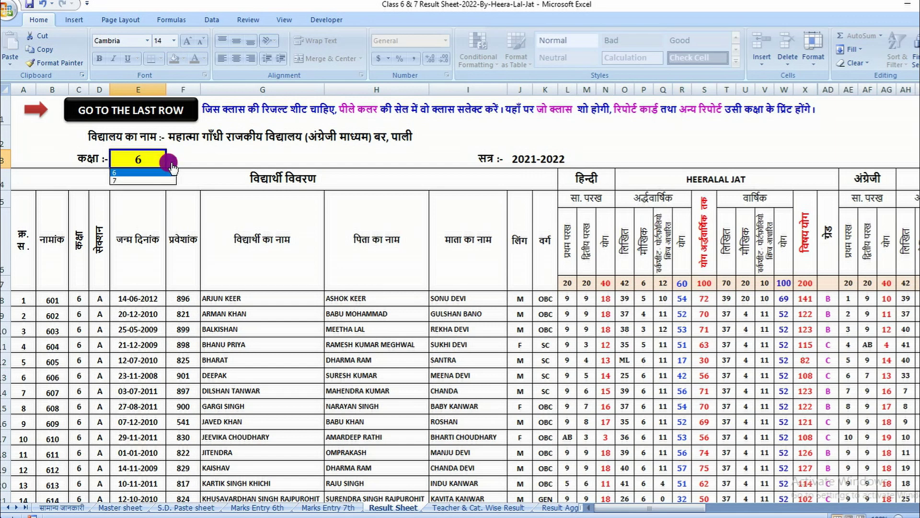
{"action": "left_click", "coordinate": [117, 181]}
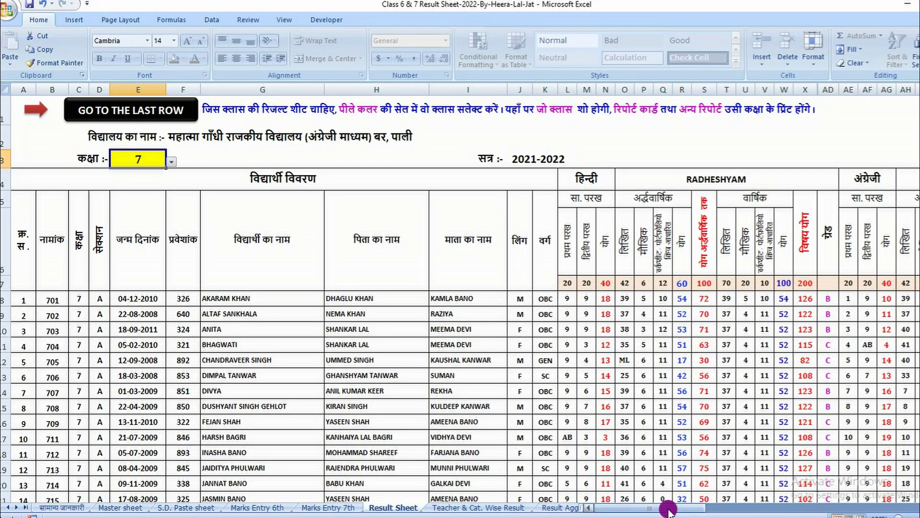
{"action": "mouse_move", "coordinate": [668, 509]}
{"action": "left_mouse_down"}
{"action": "mouse_move", "coordinate": [916, 487]}
{"action": "mouse_move", "coordinate": [460, 455]}
{"action": "left_mouse_up"}
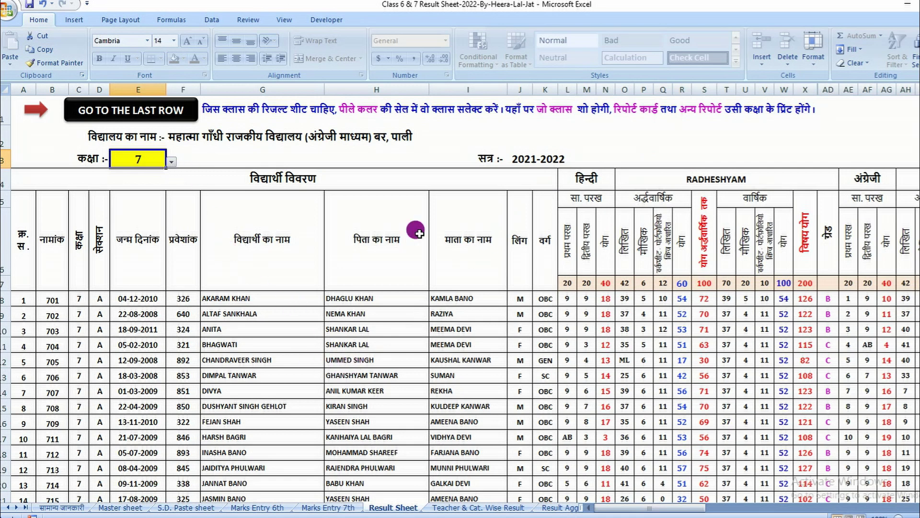
{"action": "left_click", "coordinate": [171, 162]}
{"action": "left_click", "coordinate": [115, 175]}
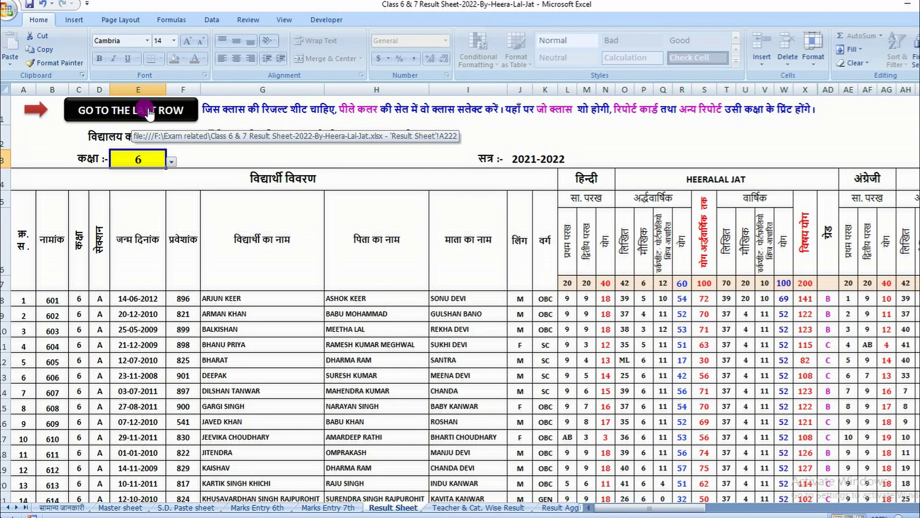
Jump to the last row and look across the subject-wise result statistics.
{"action": "left_click", "coordinate": [149, 113]}
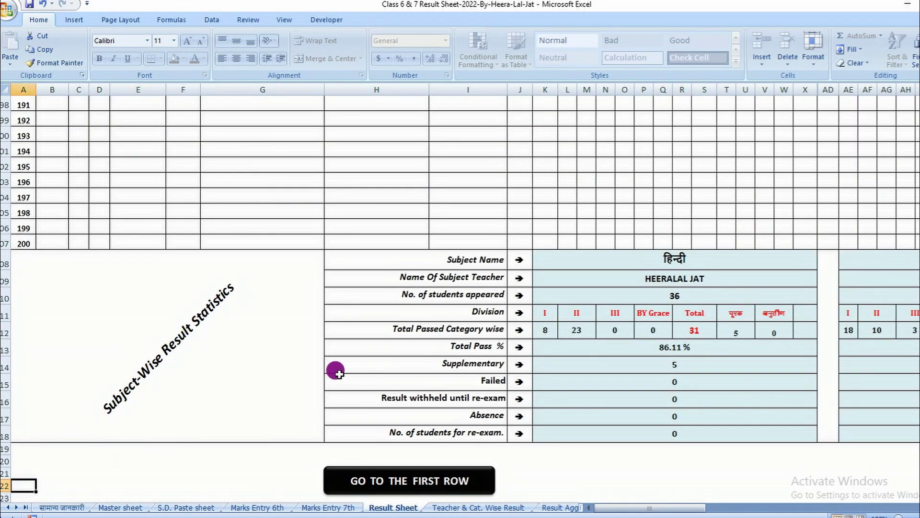
{"action": "scroll", "coordinate": [338, 368], "scroll_direction": "down", "scroll_amount": 3}
{"action": "scroll", "coordinate": [338, 368], "scroll_direction": "down", "scroll_amount": 2}
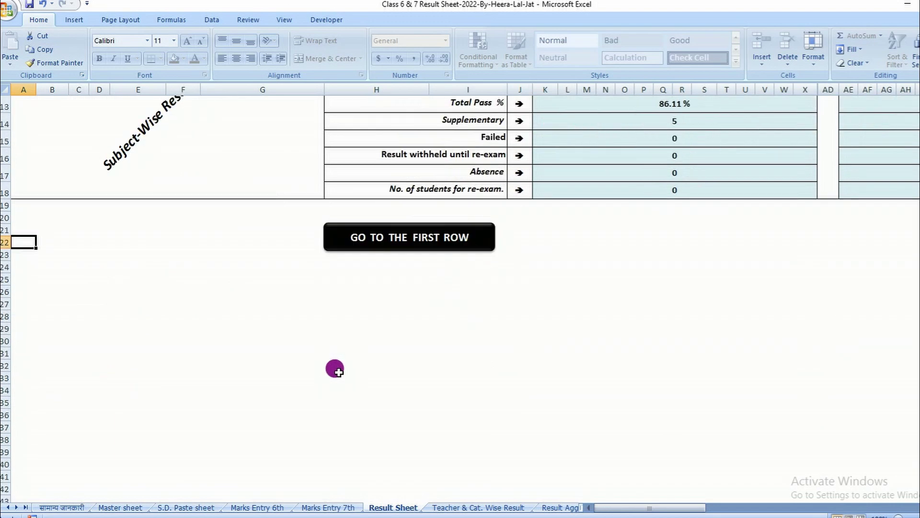
{"action": "scroll", "coordinate": [335, 369], "scroll_direction": "down", "scroll_amount": 5}
{"action": "scroll", "coordinate": [346, 372], "scroll_direction": "up", "scroll_amount": 8}
{"action": "scroll", "coordinate": [352, 373], "scroll_direction": "up", "scroll_amount": 2}
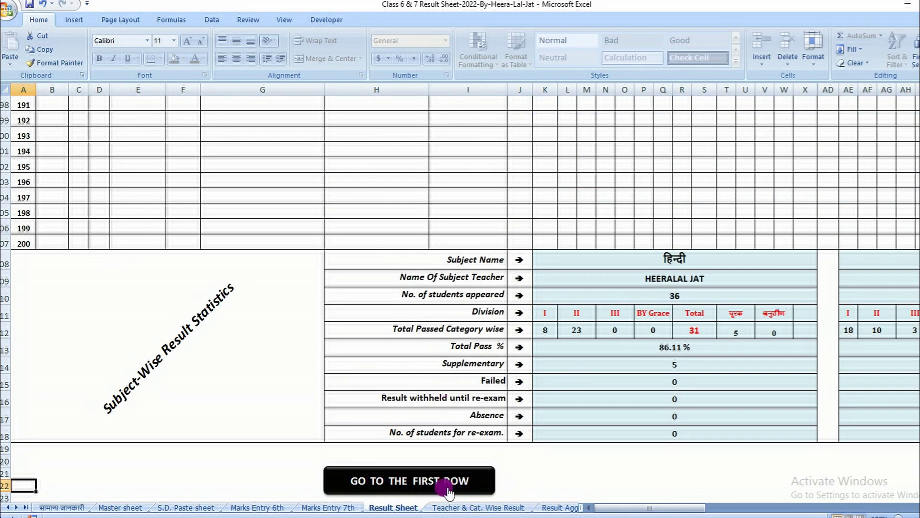
{"action": "mouse_move", "coordinate": [624, 507]}
{"action": "left_mouse_down"}
{"action": "mouse_move", "coordinate": [663, 509]}
{"action": "mouse_move", "coordinate": [643, 508]}
{"action": "left_mouse_up"}
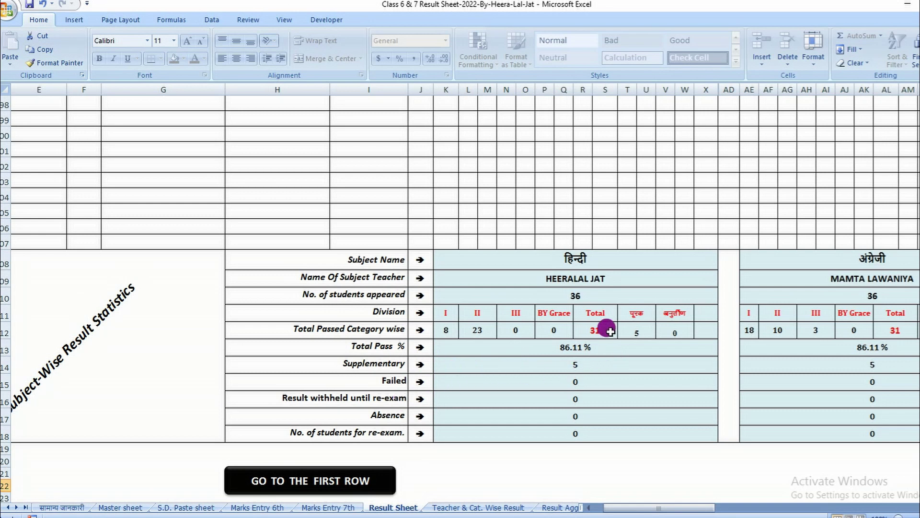
{"action": "left_click_drag", "start_coordinate": [661, 507], "coordinate": [911, 512]}
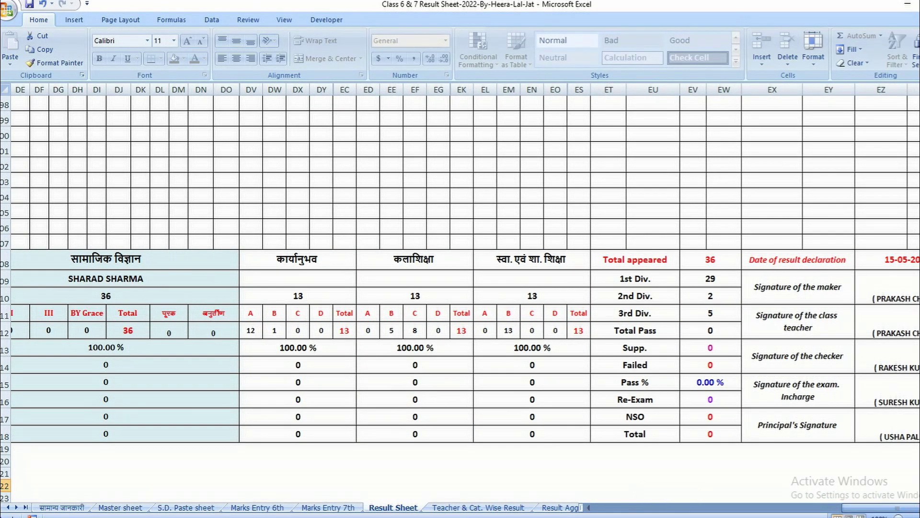
{"action": "left_click_drag", "start_coordinate": [877, 507], "coordinate": [638, 509]}
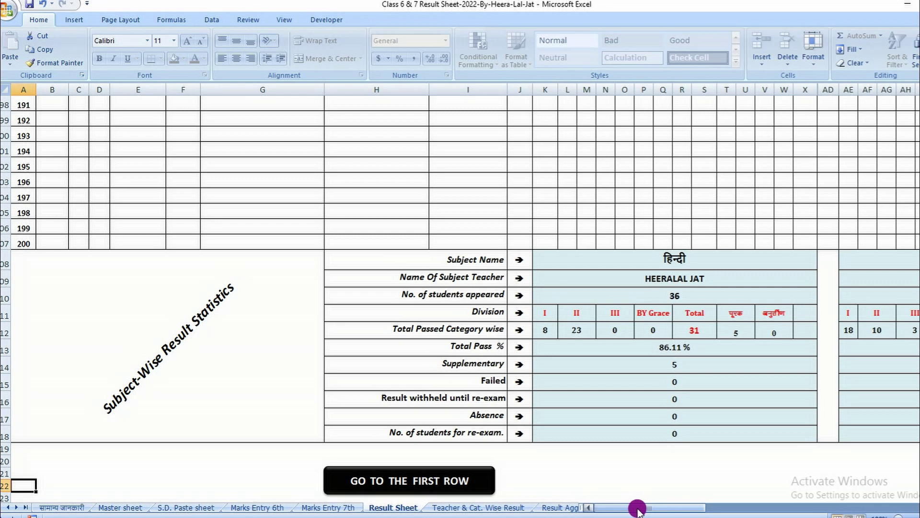
Return to the top of the sheet and scroll down to the 36th class 6 student.
{"action": "left_click", "coordinate": [392, 481]}
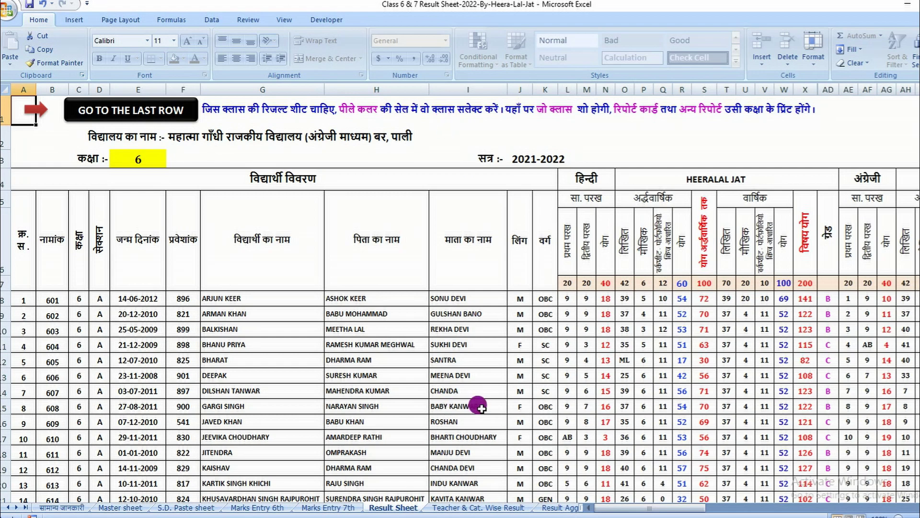
{"action": "scroll", "coordinate": [480, 407], "scroll_direction": "down", "scroll_amount": 4}
{"action": "scroll", "coordinate": [410, 331], "scroll_direction": "down", "scroll_amount": 1}
{"action": "scroll", "coordinate": [408, 310], "scroll_direction": "down", "scroll_amount": 3}
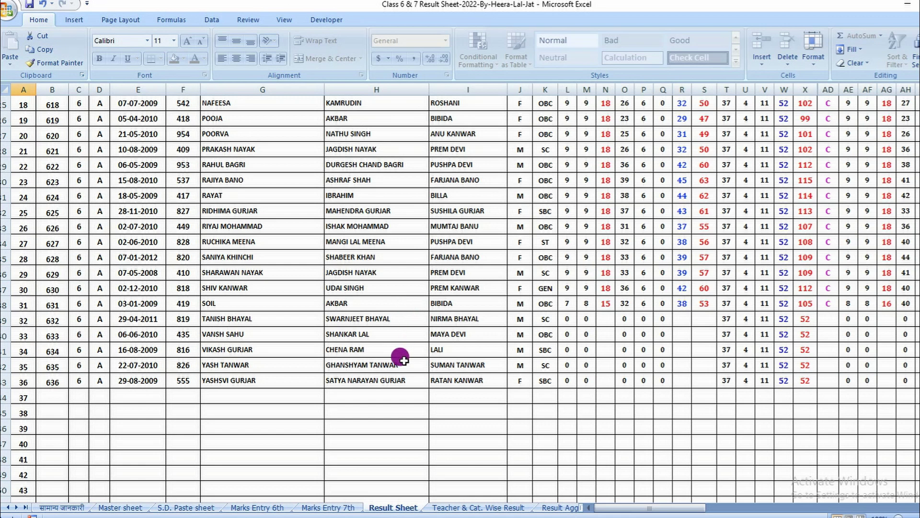
{"action": "scroll", "coordinate": [401, 352], "scroll_direction": "down", "scroll_amount": 2}
{"action": "scroll", "coordinate": [403, 345], "scroll_direction": "down", "scroll_amount": 3}
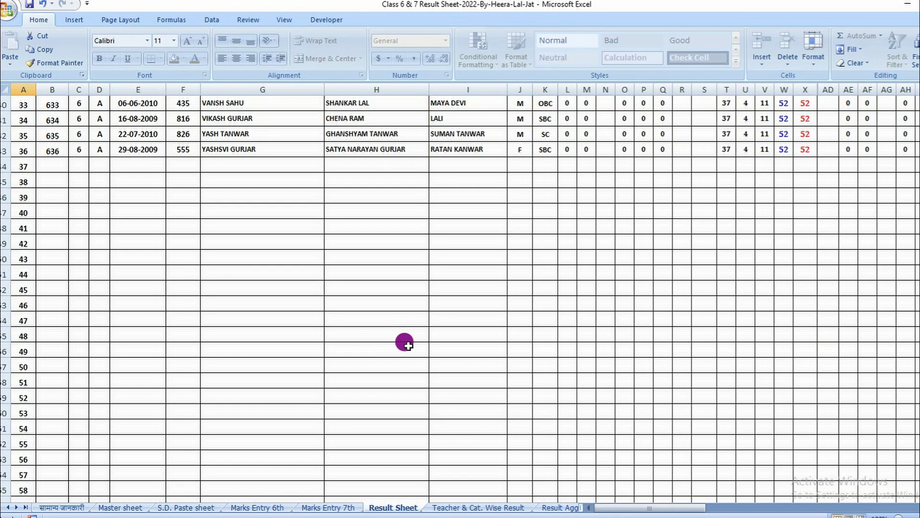
{"action": "scroll", "coordinate": [407, 345], "scroll_direction": "down", "scroll_amount": 2}
{"action": "scroll", "coordinate": [408, 343], "scroll_direction": "down", "scroll_amount": 3}
{"action": "scroll", "coordinate": [408, 343], "scroll_direction": "down", "scroll_amount": 2}
{"action": "scroll", "coordinate": [412, 344], "scroll_direction": "down", "scroll_amount": 3}
{"action": "scroll", "coordinate": [416, 345], "scroll_direction": "down", "scroll_amount": 3}
{"action": "scroll", "coordinate": [421, 349], "scroll_direction": "down", "scroll_amount": 4}
{"action": "scroll", "coordinate": [427, 353], "scroll_direction": "up", "scroll_amount": 4}
{"action": "scroll", "coordinate": [430, 345], "scroll_direction": "up", "scroll_amount": 6}
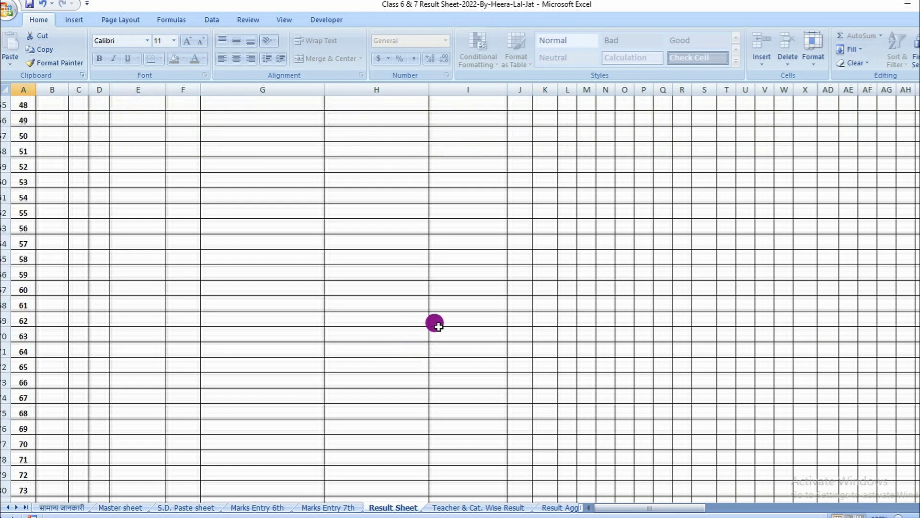
{"action": "scroll", "coordinate": [435, 322], "scroll_direction": "up", "scroll_amount": 7}
{"action": "scroll", "coordinate": [433, 319], "scroll_direction": "up", "scroll_amount": 2}
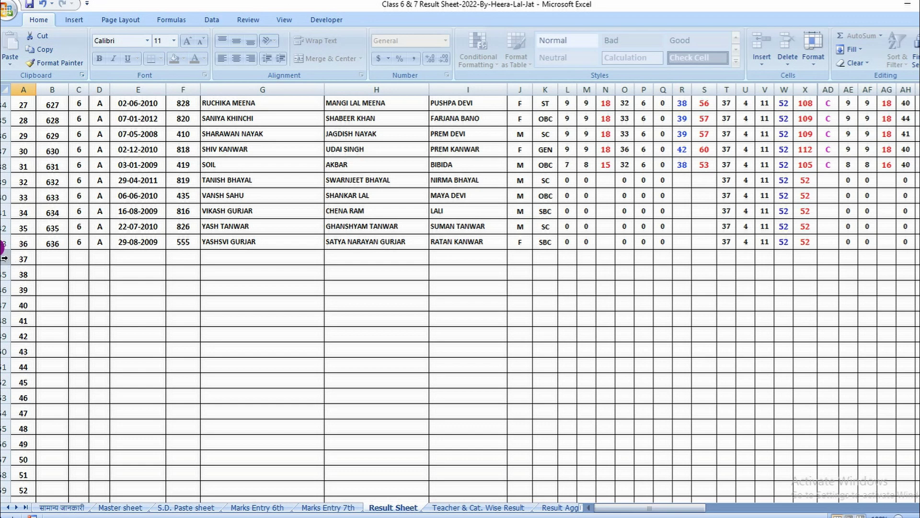
Hide the blank student rows 37 through 200 so student 36 sits directly above the statistics.
{"action": "left_click_drag", "start_coordinate": [4, 258], "coordinate": [32, 513]}
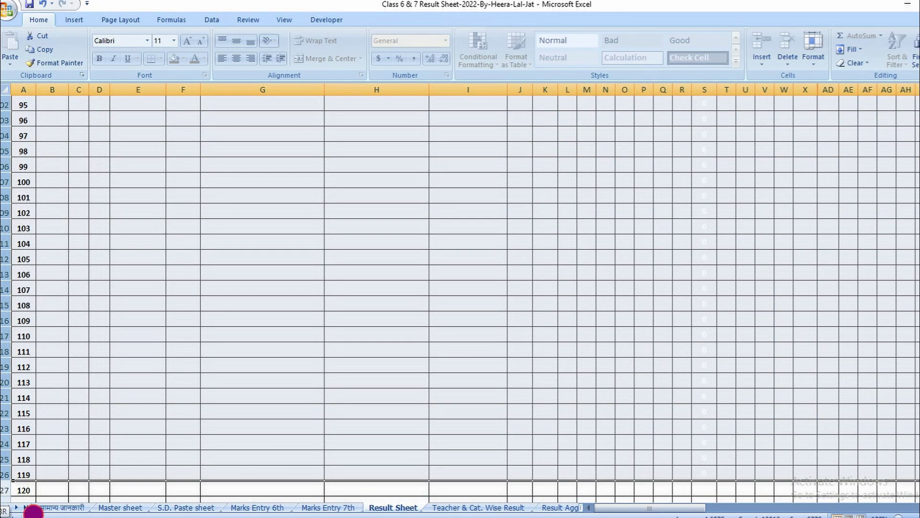
{"action": "mouse_move", "coordinate": [32, 513]}
{"action": "left_mouse_down"}
{"action": "mouse_move", "coordinate": [53, 515]}
{"action": "mouse_move", "coordinate": [28, 334]}
{"action": "mouse_move", "coordinate": [34, 340]}
{"action": "left_mouse_up"}
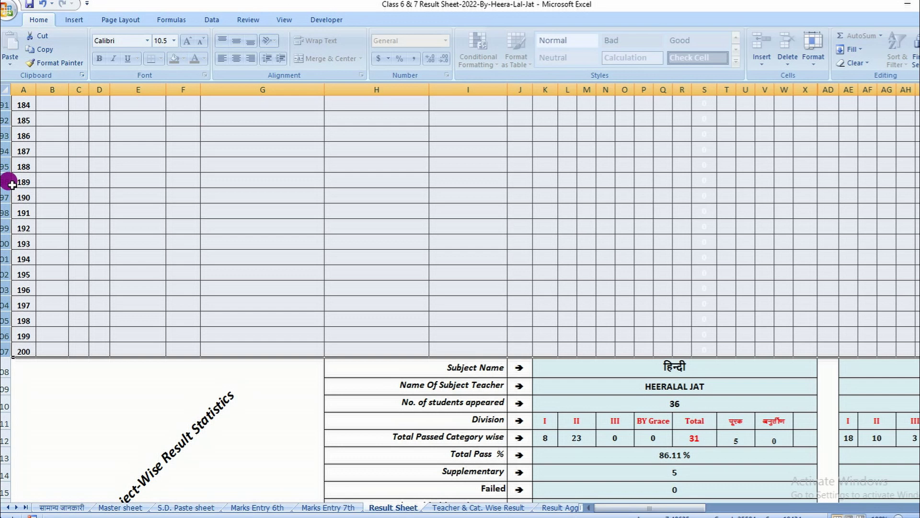
{"action": "right_click", "coordinate": [10, 183]}
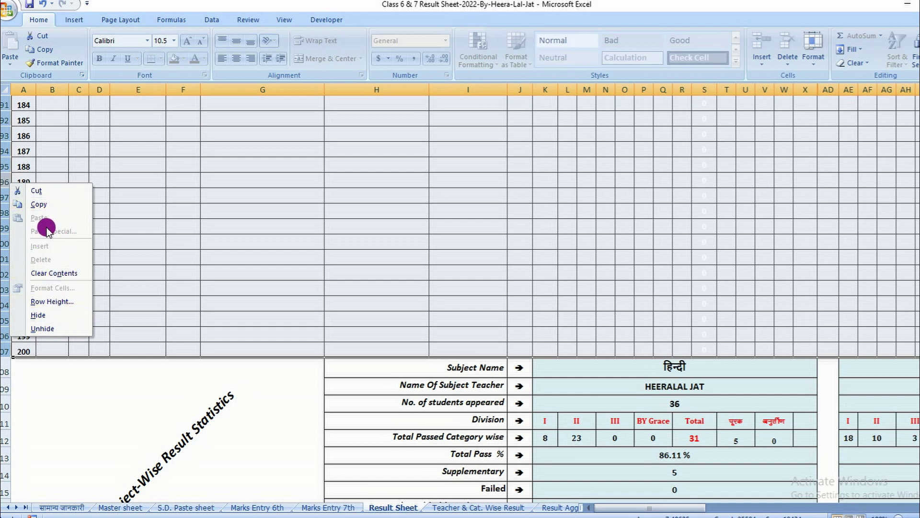
{"action": "left_click", "coordinate": [43, 314]}
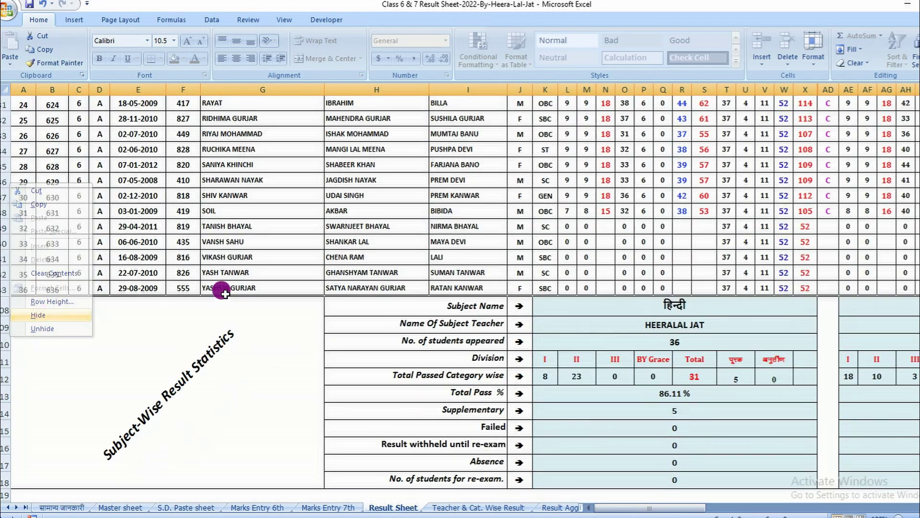
{"action": "scroll", "coordinate": [262, 288], "scroll_direction": "down", "scroll_amount": 1}
{"action": "scroll", "coordinate": [258, 288], "scroll_direction": "up", "scroll_amount": 2}
{"action": "scroll", "coordinate": [259, 288], "scroll_direction": "up", "scroll_amount": 1}
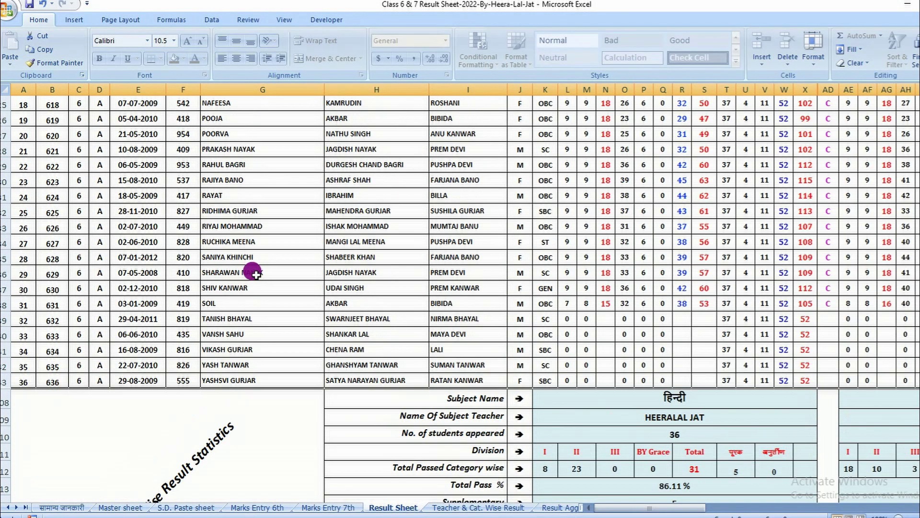
{"action": "scroll", "coordinate": [253, 272], "scroll_direction": "up", "scroll_amount": 3}
{"action": "scroll", "coordinate": [253, 272], "scroll_direction": "up", "scroll_amount": 3}
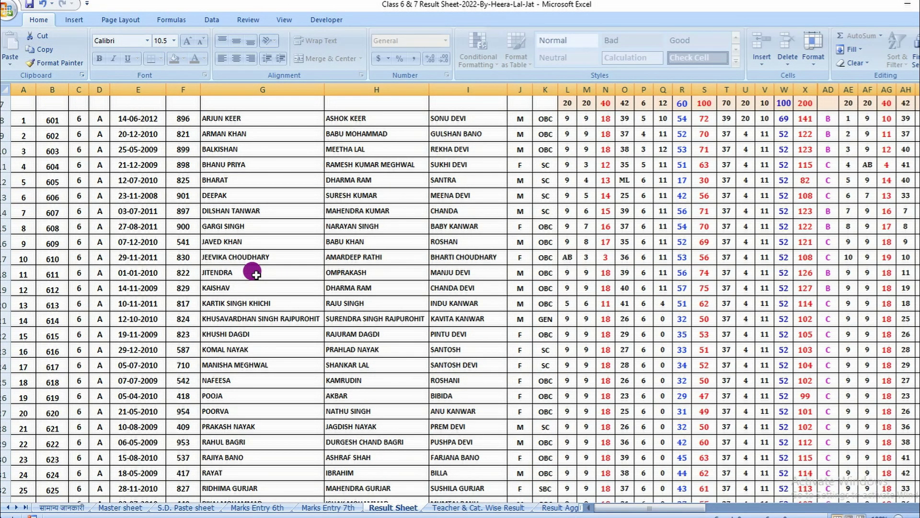
{"action": "scroll", "coordinate": [252, 270], "scroll_direction": "up", "scroll_amount": 2}
{"action": "scroll", "coordinate": [252, 269], "scroll_direction": "up", "scroll_amount": 1}
{"action": "scroll", "coordinate": [253, 270], "scroll_direction": "down", "scroll_amount": 4}
{"action": "scroll", "coordinate": [243, 263], "scroll_direction": "down", "scroll_amount": 3}
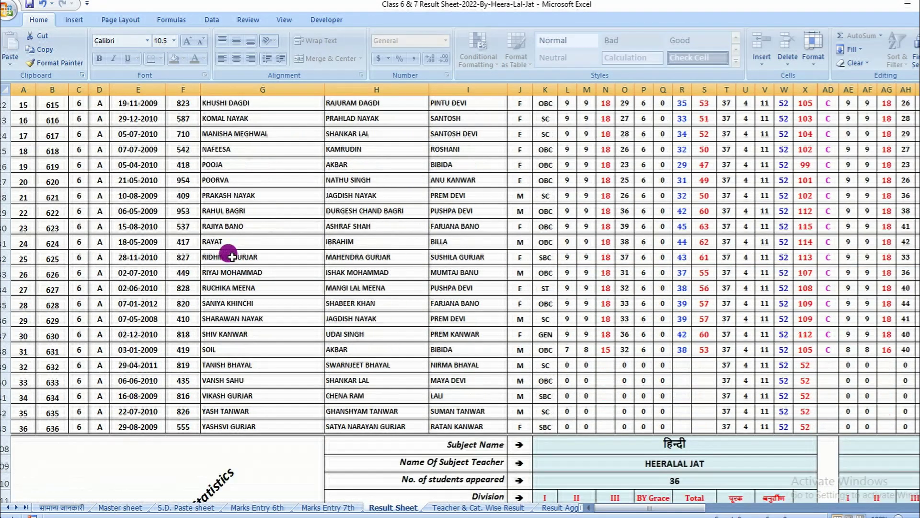
{"action": "scroll", "coordinate": [232, 250], "scroll_direction": "down", "scroll_amount": 2}
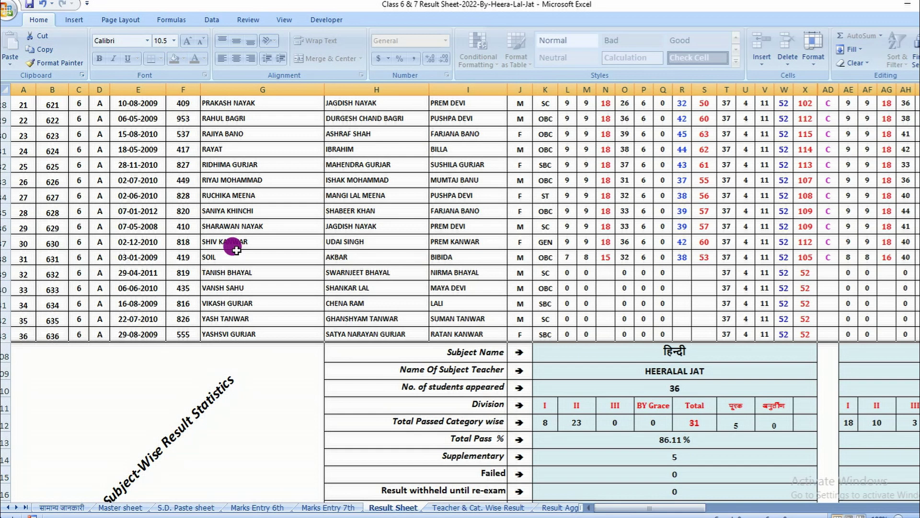
{"action": "scroll", "coordinate": [235, 249], "scroll_direction": "down", "scroll_amount": 3}
{"action": "scroll", "coordinate": [213, 226], "scroll_direction": "up", "scroll_amount": 3}
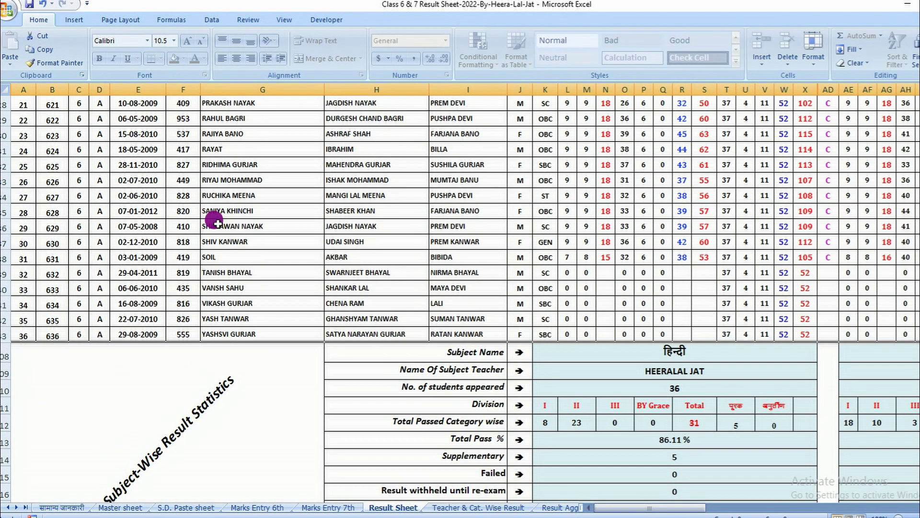
Unhide the hidden blank rows between the last student and the statistics block.
{"action": "left_click", "coordinate": [4, 335]}
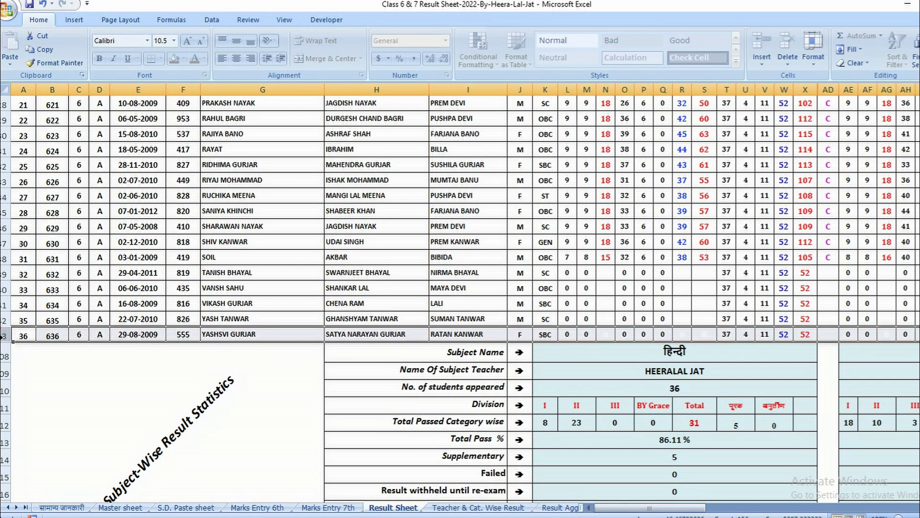
{"action": "left_click_drag", "start_coordinate": [4, 338], "coordinate": [3, 355]}
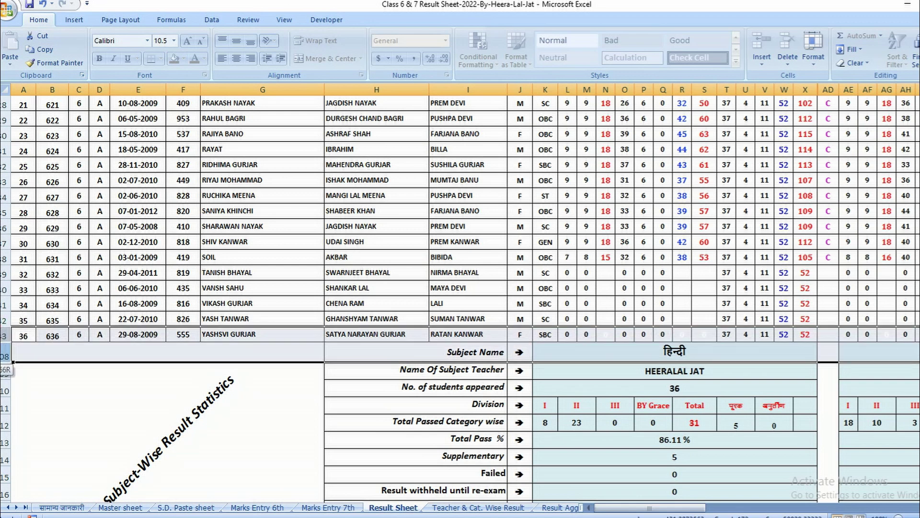
{"action": "left_click", "coordinate": [3, 334]}
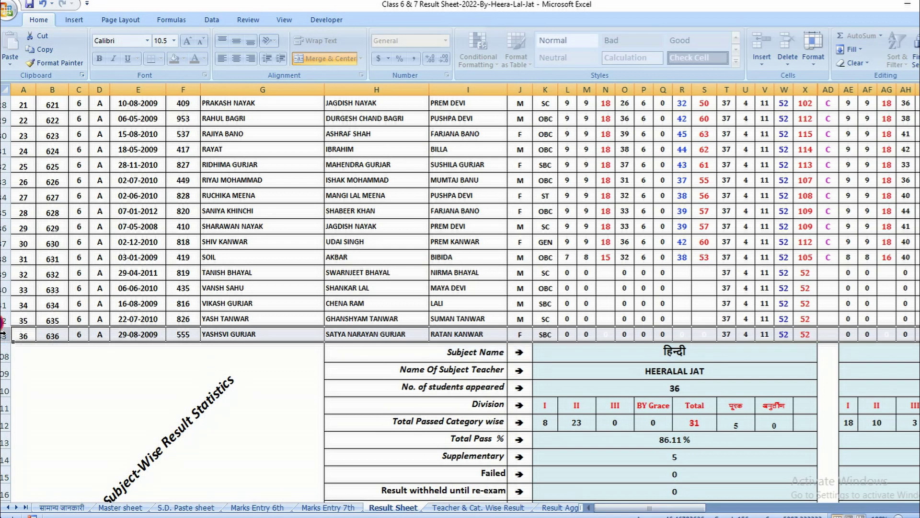
{"action": "left_click_drag", "start_coordinate": [2, 338], "coordinate": [3, 353]}
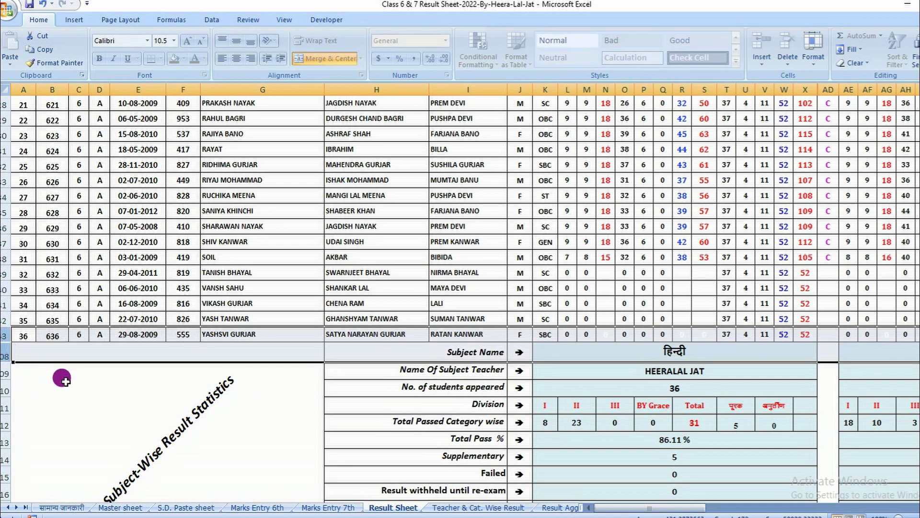
{"action": "right_click", "coordinate": [2, 335]}
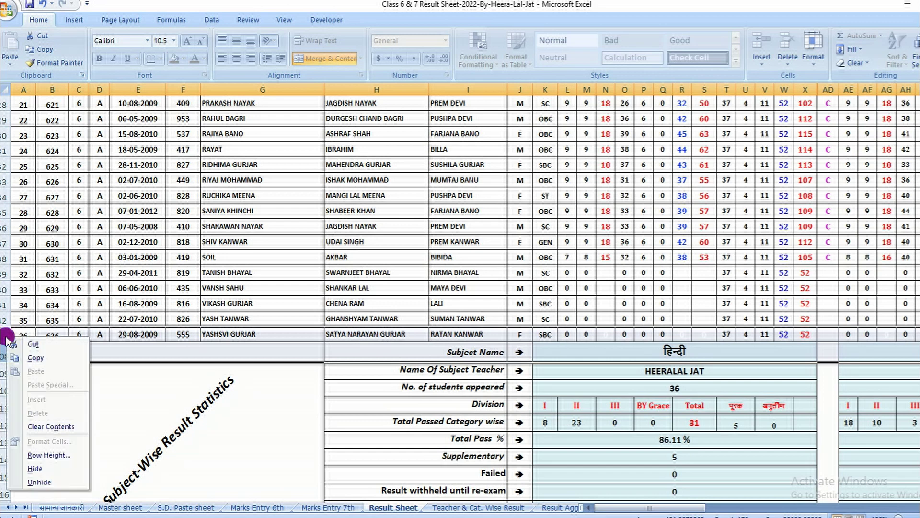
{"action": "left_click", "coordinate": [35, 482]}
Scroll down past row 200 and select the Subject-Wise Result Statistics title cell.
{"action": "scroll", "coordinate": [201, 336], "scroll_direction": "down", "scroll_amount": 4}
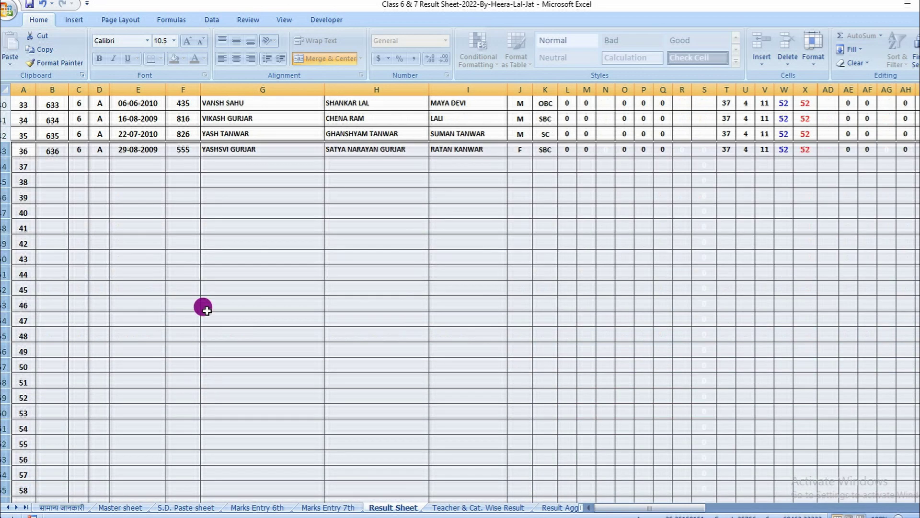
{"action": "scroll", "coordinate": [204, 297], "scroll_direction": "down", "scroll_amount": 3}
{"action": "scroll", "coordinate": [207, 289], "scroll_direction": "down", "scroll_amount": 3}
{"action": "scroll", "coordinate": [207, 295], "scroll_direction": "down", "scroll_amount": 4}
{"action": "scroll", "coordinate": [211, 299], "scroll_direction": "down", "scroll_amount": 6}
{"action": "scroll", "coordinate": [216, 303], "scroll_direction": "down", "scroll_amount": 3}
{"action": "scroll", "coordinate": [220, 307], "scroll_direction": "down", "scroll_amount": 4}
{"action": "scroll", "coordinate": [220, 309], "scroll_direction": "down", "scroll_amount": 4}
{"action": "scroll", "coordinate": [220, 312], "scroll_direction": "down", "scroll_amount": 4}
{"action": "scroll", "coordinate": [219, 307], "scroll_direction": "down", "scroll_amount": 4}
{"action": "scroll", "coordinate": [216, 300], "scroll_direction": "down", "scroll_amount": 7}
{"action": "scroll", "coordinate": [215, 302], "scroll_direction": "down", "scroll_amount": 5}
{"action": "scroll", "coordinate": [212, 271], "scroll_direction": "down", "scroll_amount": 4}
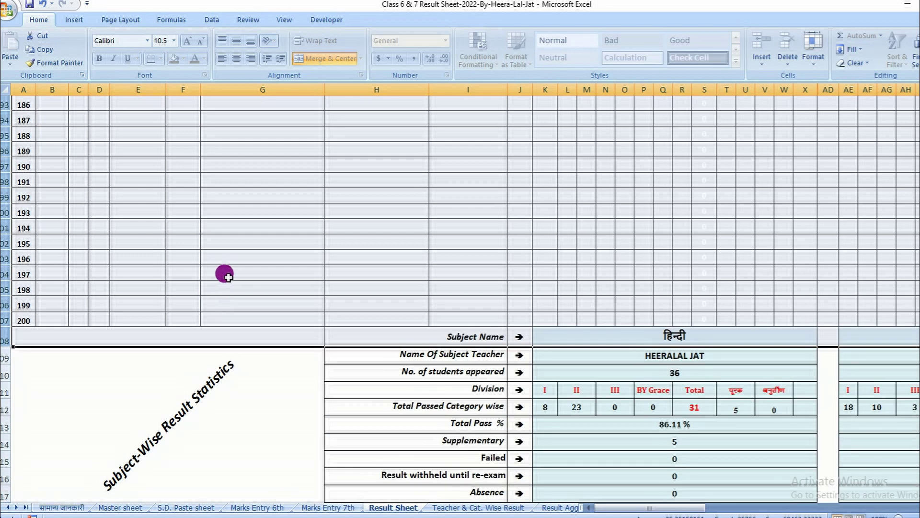
{"action": "left_click", "coordinate": [57, 346]}
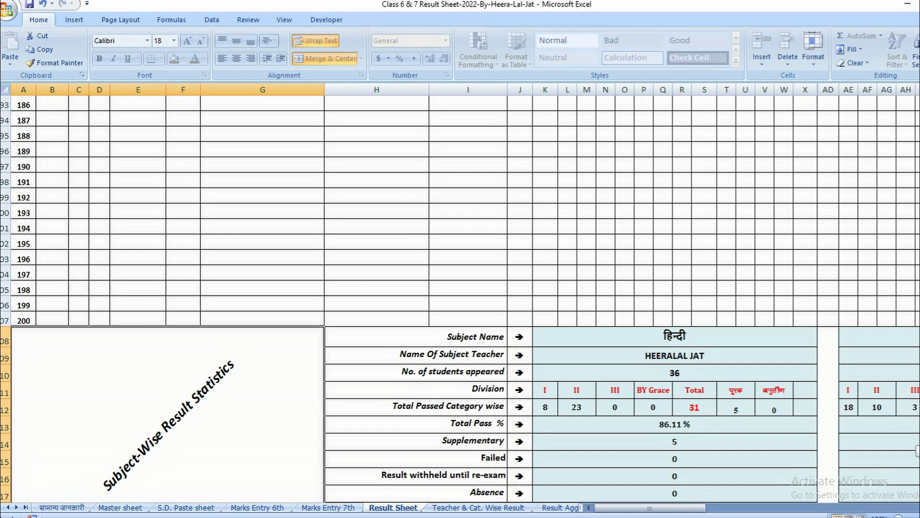
Jump back to the top of the Result Sheet with Ctrl+Home, then go to the Teacher & Cat. Wise Result sheet.
{"action": "key", "text": "ctrl+Home"}
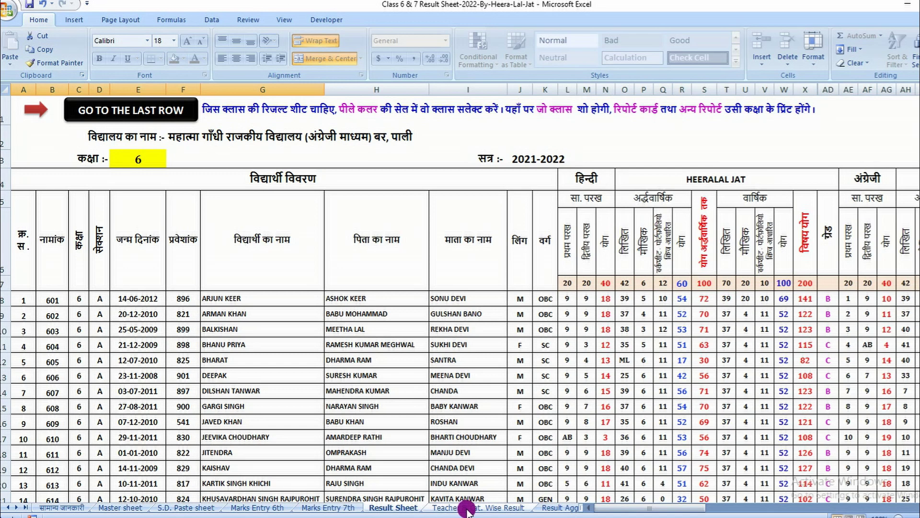
{"action": "left_click", "coordinate": [468, 509]}
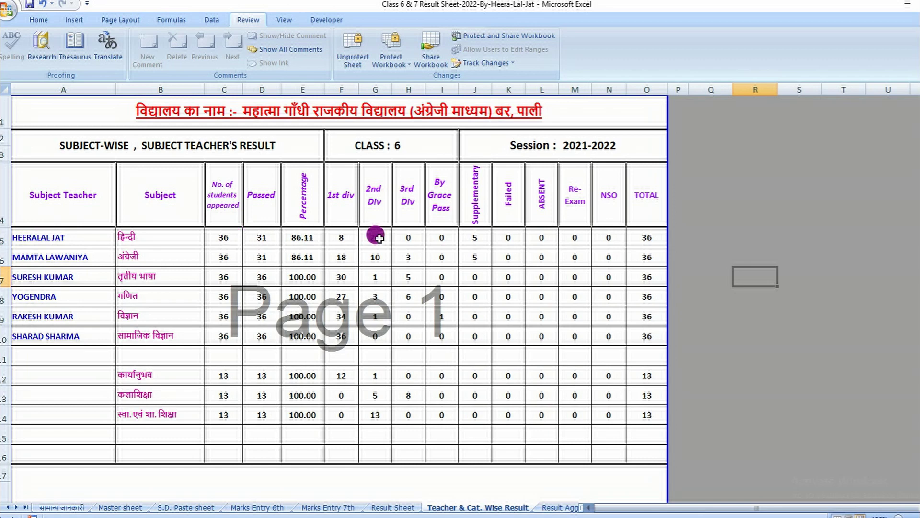
Scroll through Page 1 and Page 2 of the class 6 teacher- and category-wise results, then view Result Aggregate.
{"action": "scroll", "coordinate": [401, 330], "scroll_direction": "down", "scroll_amount": 2}
{"action": "scroll", "coordinate": [405, 313], "scroll_direction": "down", "scroll_amount": 2}
{"action": "scroll", "coordinate": [410, 302], "scroll_direction": "down", "scroll_amount": 4}
{"action": "scroll", "coordinate": [416, 295], "scroll_direction": "up", "scroll_amount": 1}
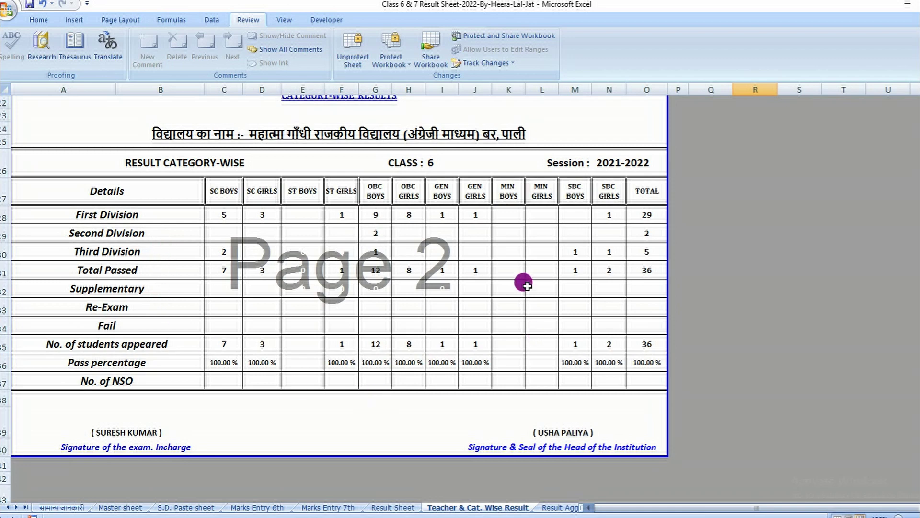
{"action": "scroll", "coordinate": [524, 284], "scroll_direction": "up", "scroll_amount": 4}
{"action": "scroll", "coordinate": [524, 280], "scroll_direction": "up", "scroll_amount": 6}
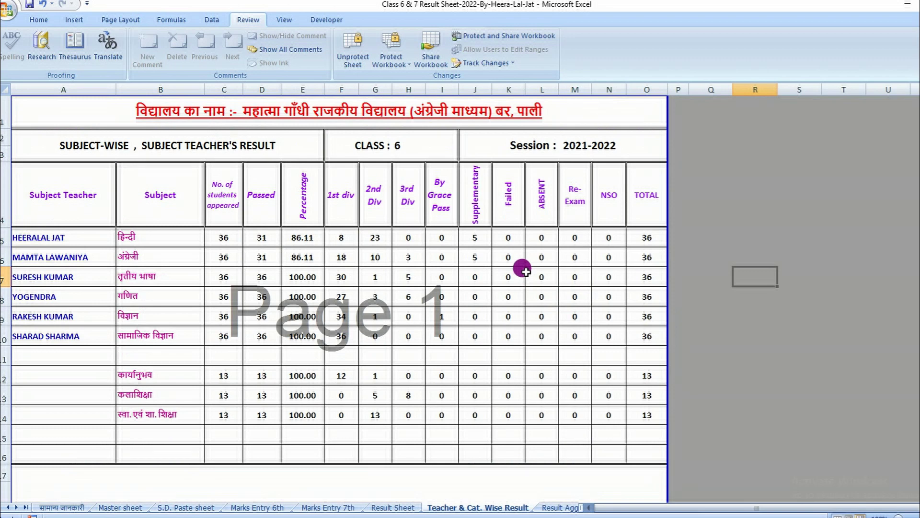
{"action": "left_click", "coordinate": [549, 509]}
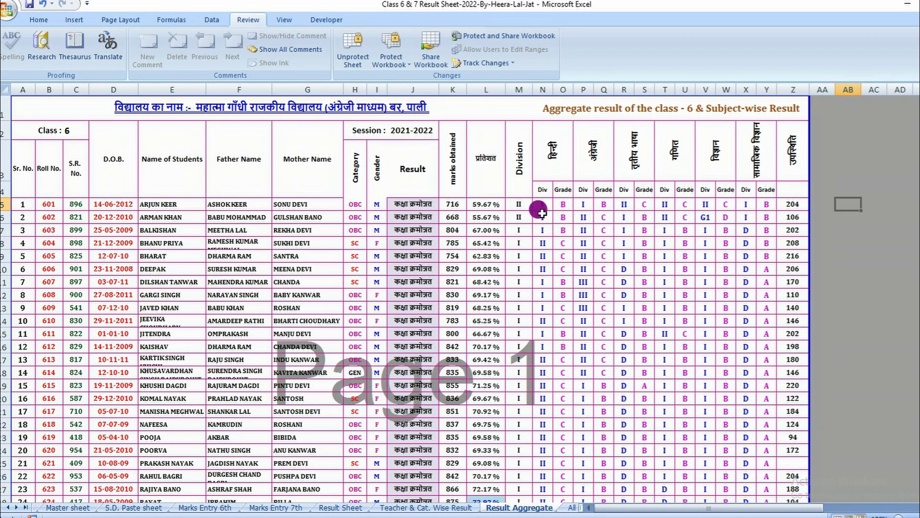
Select a cell in the aggregate table, then return to the Result Sheet.
{"action": "left_click", "coordinate": [563, 205]}
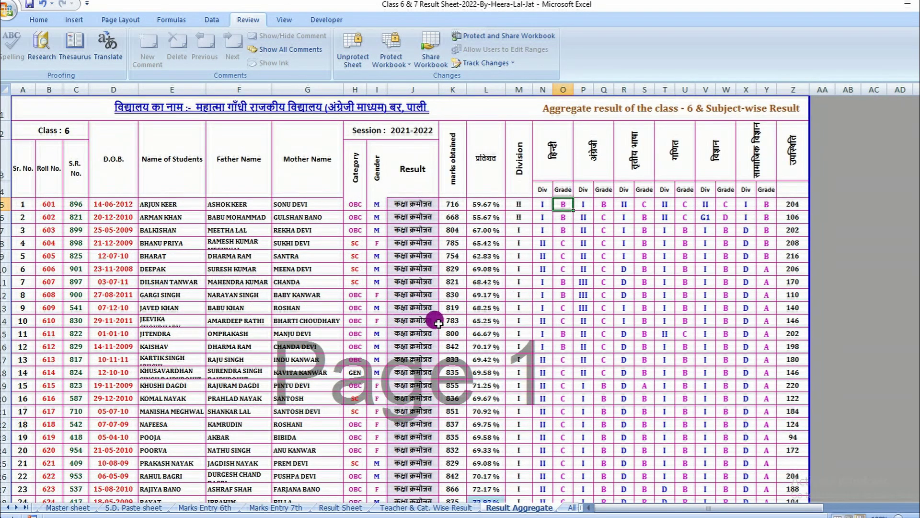
{"action": "left_click", "coordinate": [333, 508]}
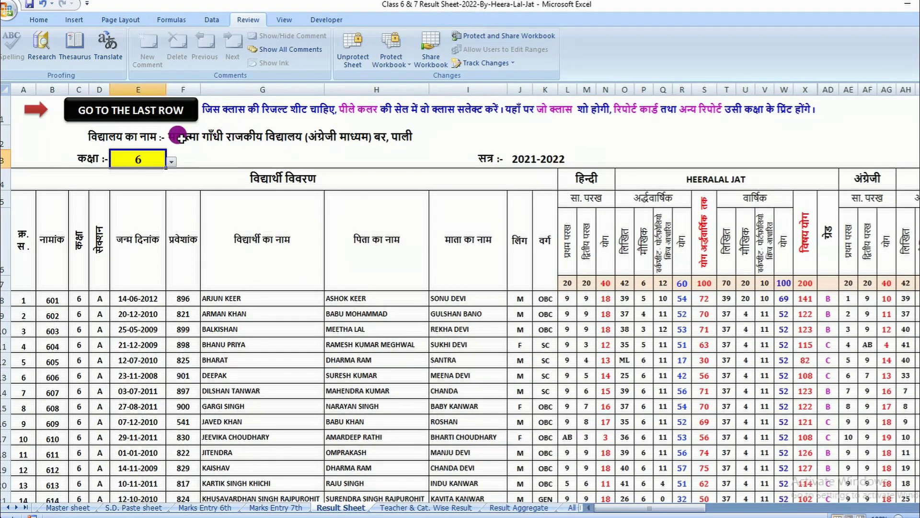
Set the Result Sheet class to 7, then view the Teacher & Cat. Wise Result and Result Aggregate sheets.
{"action": "left_click", "coordinate": [171, 162]}
{"action": "left_click", "coordinate": [125, 180]}
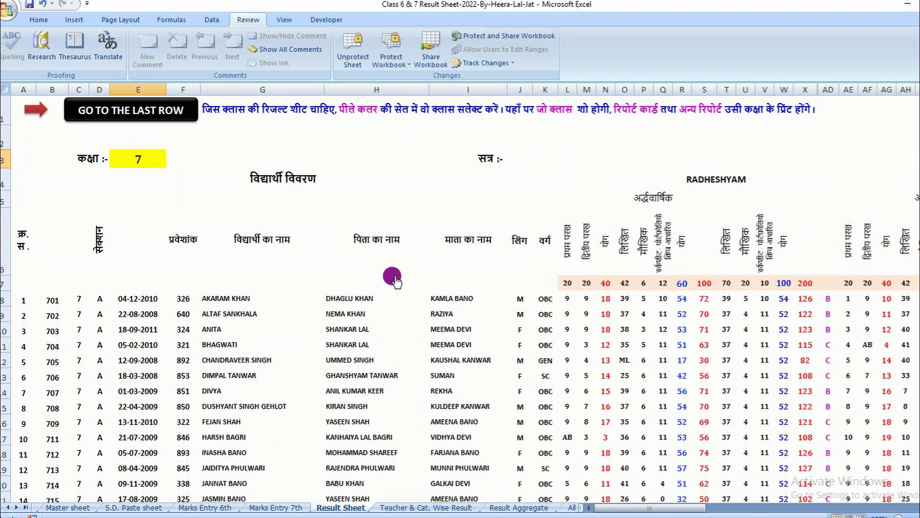
{"action": "left_click", "coordinate": [453, 507]}
{"action": "left_click", "coordinate": [514, 508]}
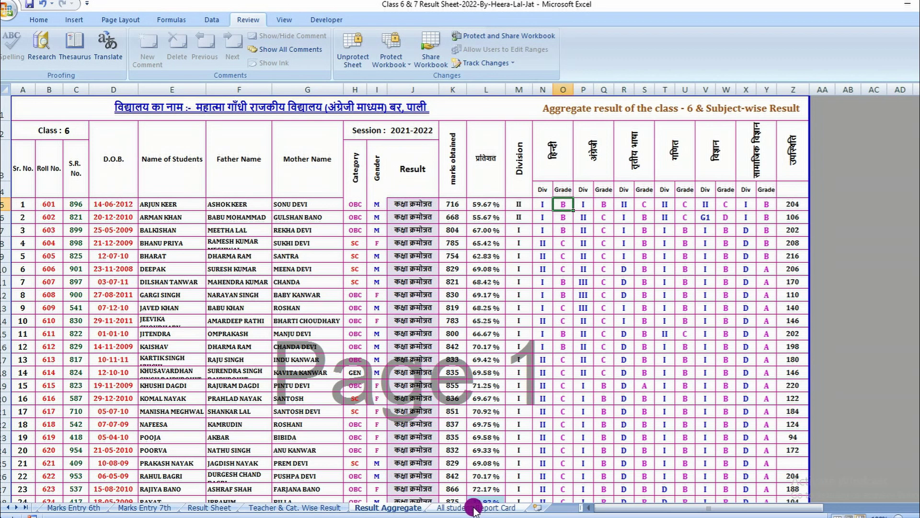
{"action": "left_click", "coordinate": [473, 507]}
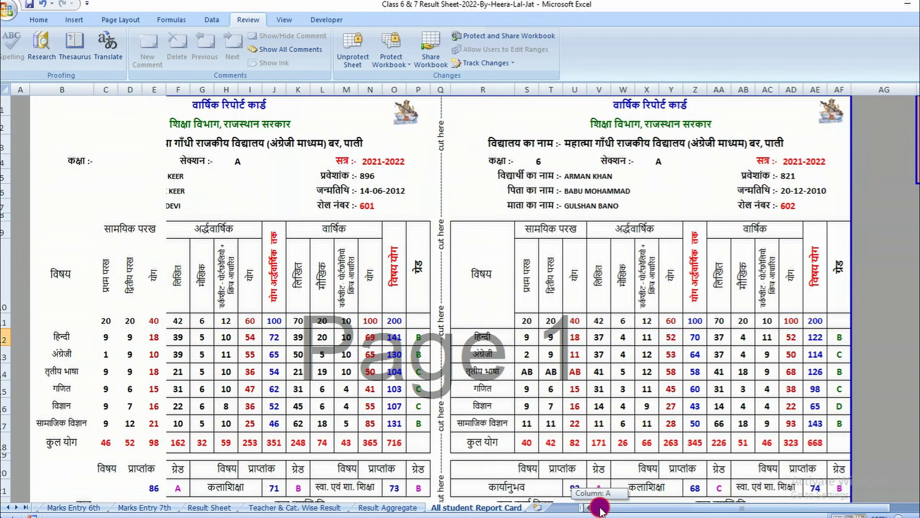
{"action": "left_click_drag", "start_coordinate": [608, 509], "coordinate": [597, 509]}
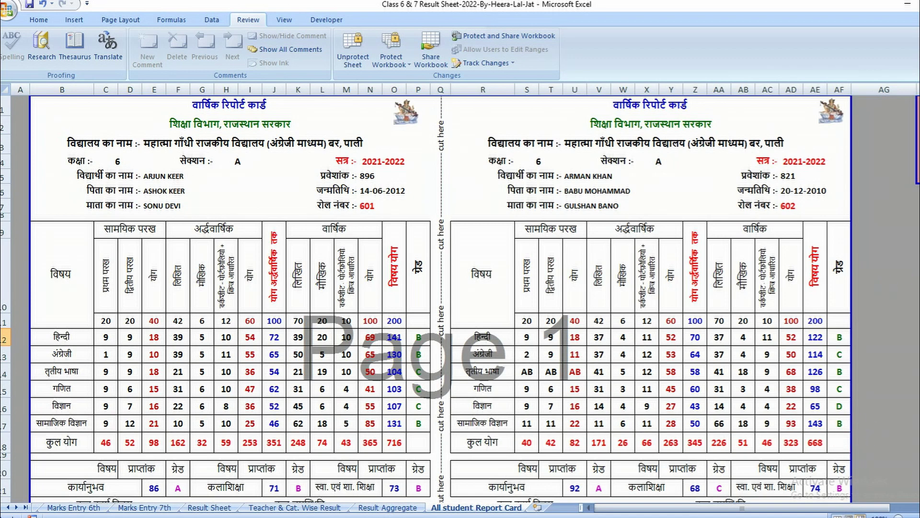
{"action": "scroll", "coordinate": [440, 298], "scroll_direction": "down", "scroll_amount": 2}
{"action": "scroll", "coordinate": [440, 298], "scroll_direction": "down", "scroll_amount": 5}
{"action": "scroll", "coordinate": [440, 297], "scroll_direction": "down", "scroll_amount": 8}
{"action": "scroll", "coordinate": [440, 297], "scroll_direction": "down", "scroll_amount": 12}
{"action": "scroll", "coordinate": [440, 298], "scroll_direction": "down", "scroll_amount": 10}
{"action": "scroll", "coordinate": [440, 297], "scroll_direction": "down", "scroll_amount": 10}
{"action": "scroll", "coordinate": [441, 297], "scroll_direction": "down", "scroll_amount": 5}
{"action": "scroll", "coordinate": [440, 297], "scroll_direction": "down", "scroll_amount": 2}
{"action": "scroll", "coordinate": [690, 306], "scroll_direction": "up", "scroll_amount": 3}
{"action": "scroll", "coordinate": [691, 305], "scroll_direction": "up", "scroll_amount": 3}
{"action": "scroll", "coordinate": [690, 306], "scroll_direction": "up", "scroll_amount": 3}
{"action": "scroll", "coordinate": [690, 305], "scroll_direction": "up", "scroll_amount": 20}
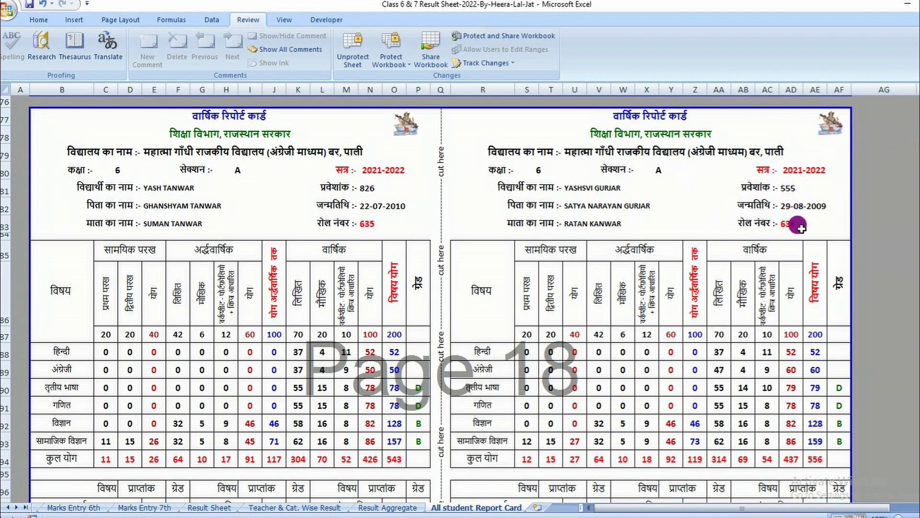
{"action": "scroll", "coordinate": [695, 254], "scroll_direction": "down", "scroll_amount": 1}
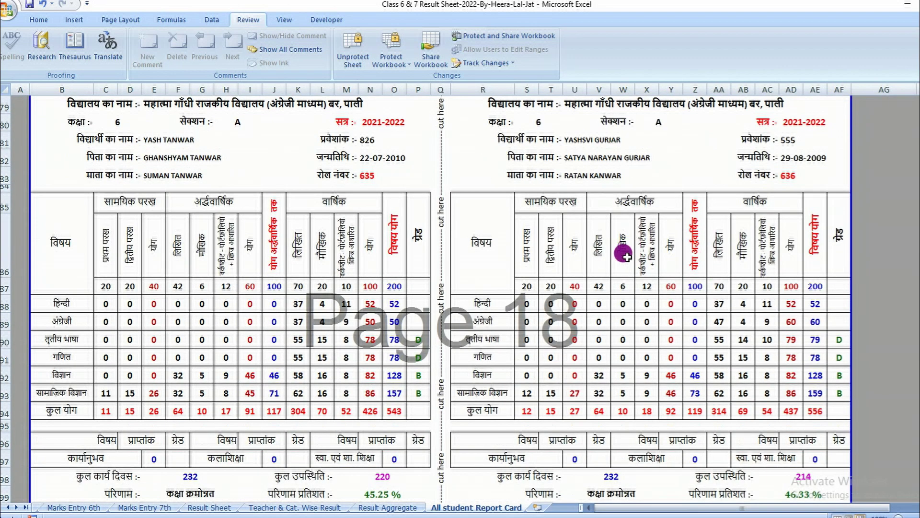
{"action": "scroll", "coordinate": [674, 253], "scroll_direction": "down", "scroll_amount": 3}
{"action": "scroll", "coordinate": [673, 245], "scroll_direction": "down", "scroll_amount": 3}
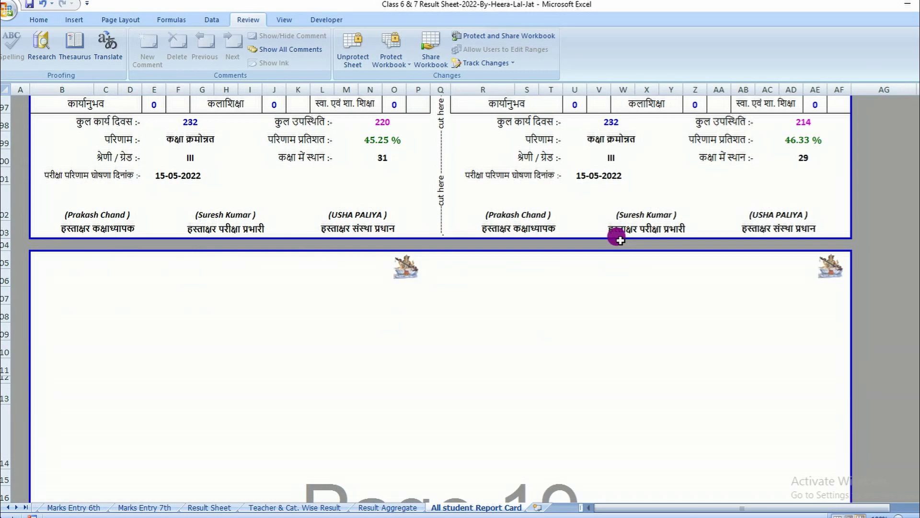
{"action": "scroll", "coordinate": [618, 238], "scroll_direction": "down", "scroll_amount": 2}
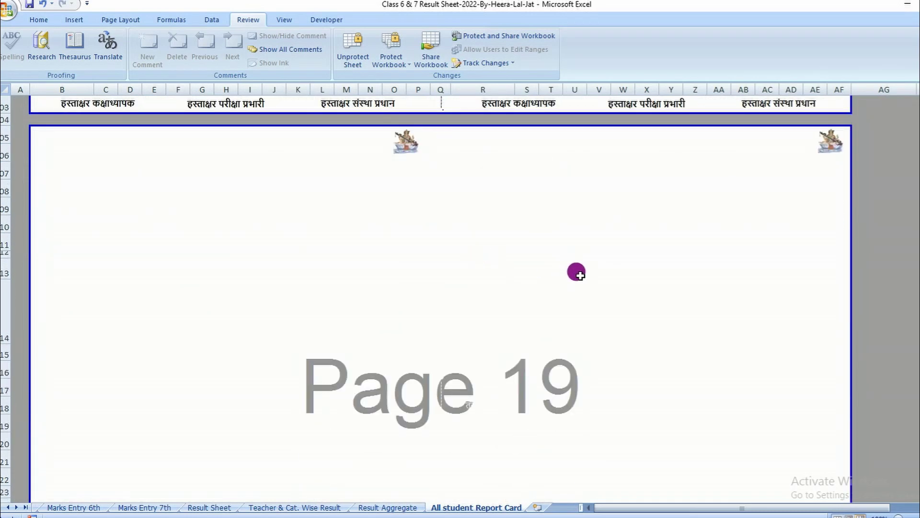
{"action": "scroll", "coordinate": [571, 268], "scroll_direction": "down", "scroll_amount": 2}
{"action": "scroll", "coordinate": [571, 308], "scroll_direction": "down", "scroll_amount": 3}
{"action": "scroll", "coordinate": [571, 352], "scroll_direction": "down", "scroll_amount": 1}
{"action": "scroll", "coordinate": [571, 354], "scroll_direction": "down", "scroll_amount": 3}
{"action": "scroll", "coordinate": [562, 336], "scroll_direction": "up", "scroll_amount": 2}
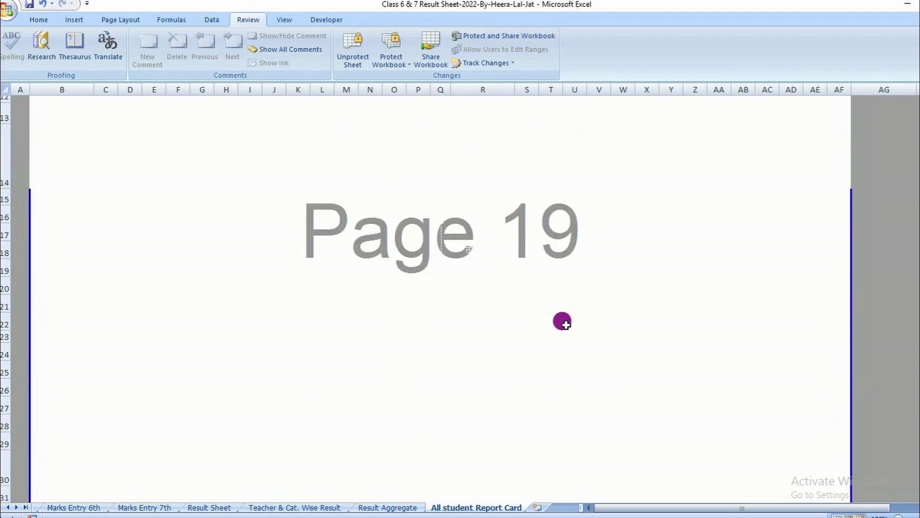
{"action": "scroll", "coordinate": [562, 329], "scroll_direction": "up", "scroll_amount": 3}
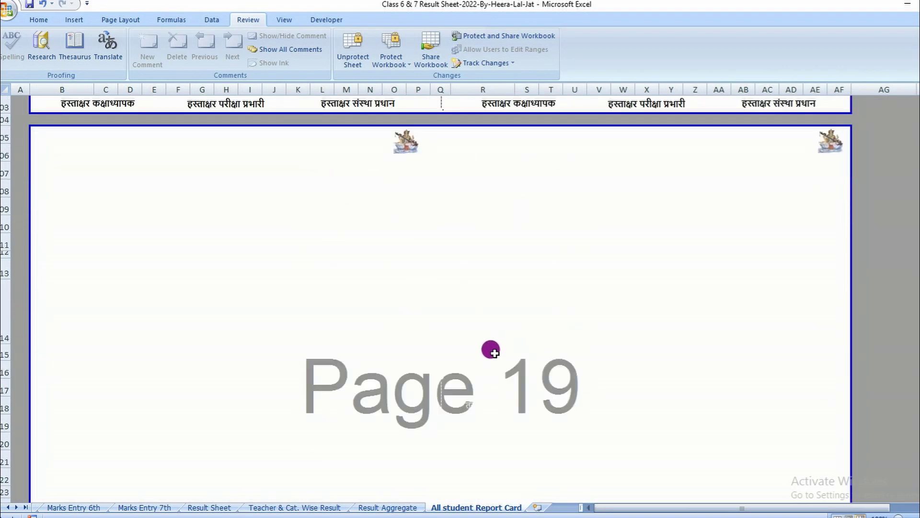
{"action": "scroll", "coordinate": [525, 278], "scroll_direction": "up", "scroll_amount": 5}
{"action": "scroll", "coordinate": [527, 263], "scroll_direction": "up", "scroll_amount": 2}
{"action": "scroll", "coordinate": [527, 272], "scroll_direction": "up", "scroll_amount": 1}
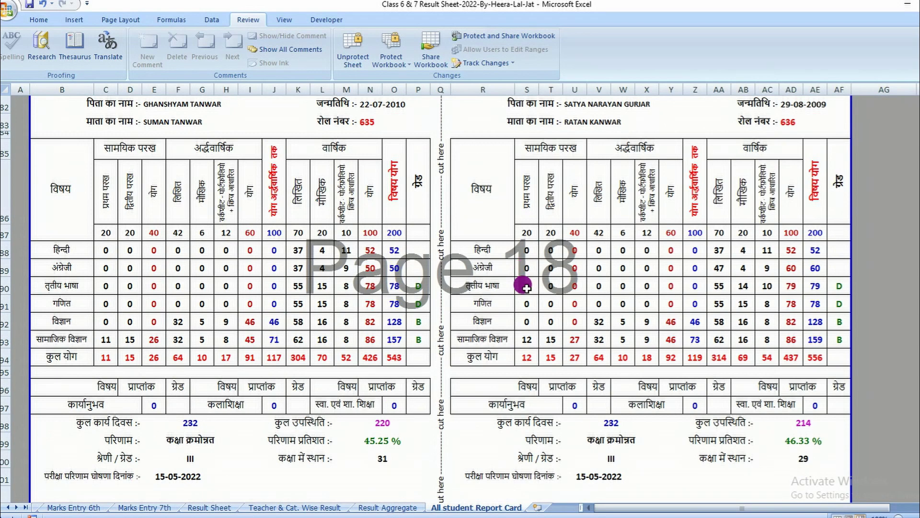
{"action": "scroll", "coordinate": [499, 336], "scroll_direction": "down", "scroll_amount": 3}
{"action": "scroll", "coordinate": [527, 263], "scroll_direction": "down", "scroll_amount": 5}
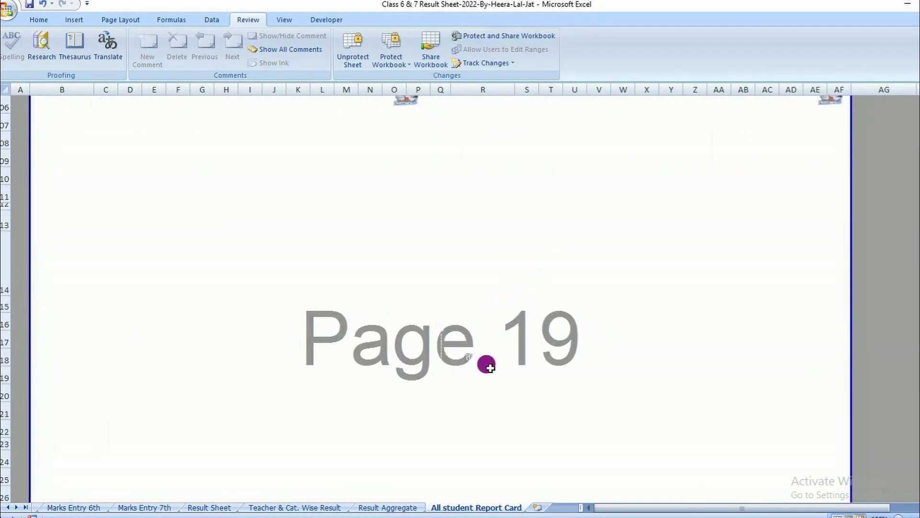
{"action": "scroll", "coordinate": [436, 304], "scroll_direction": "up", "scroll_amount": 7}
{"action": "scroll", "coordinate": [437, 303], "scroll_direction": "up", "scroll_amount": 3}
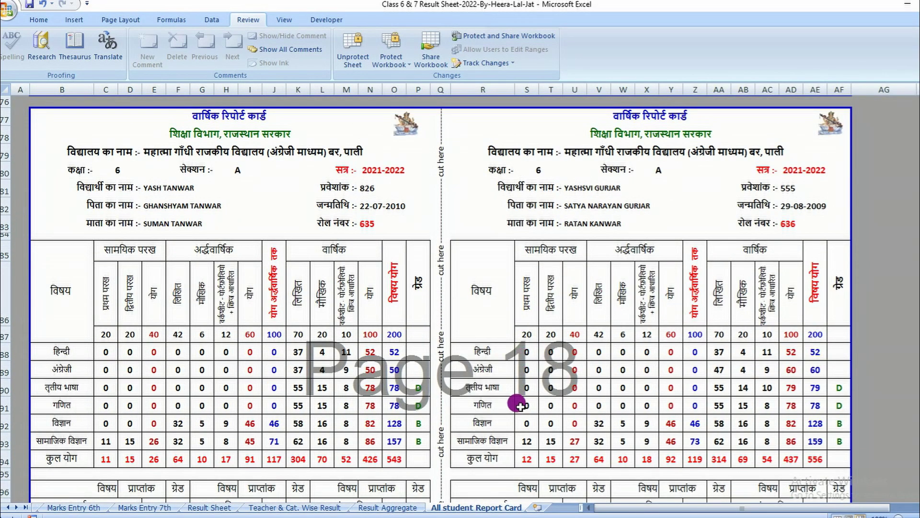
{"action": "left_click", "coordinate": [8, 9]}
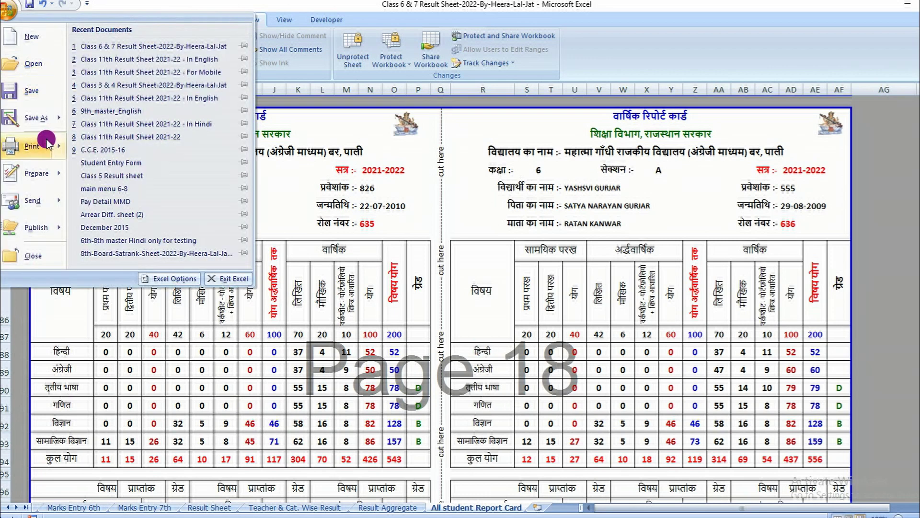
{"action": "mouse_move", "coordinate": [32, 146]}
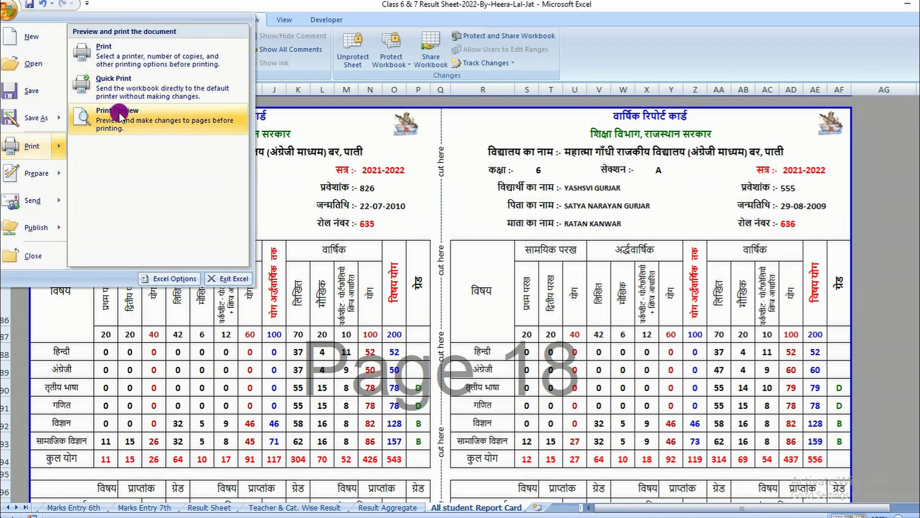
{"action": "left_click", "coordinate": [123, 55]}
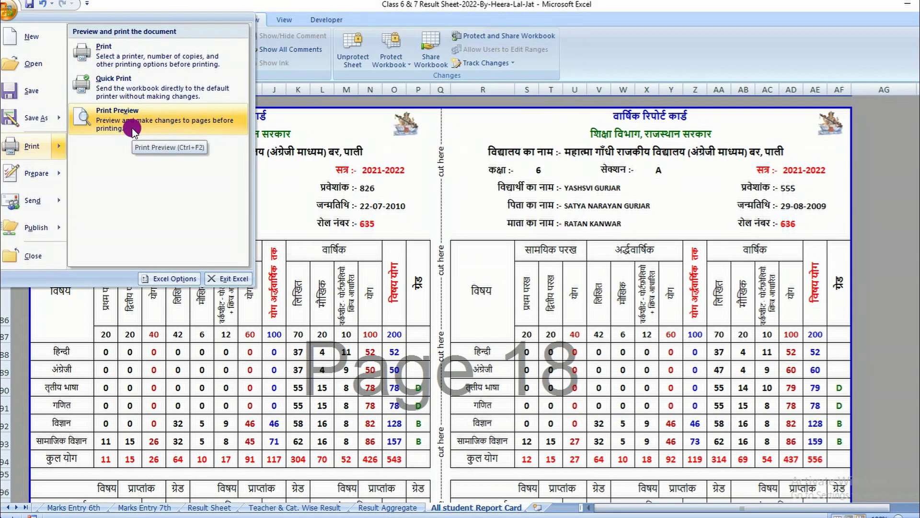
{"action": "left_click", "coordinate": [131, 124]}
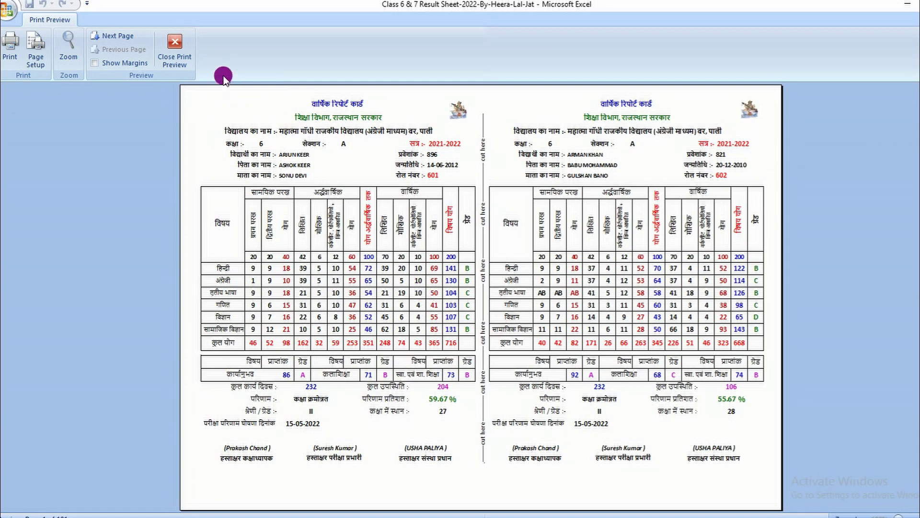
{"action": "key", "text": "Escape"}
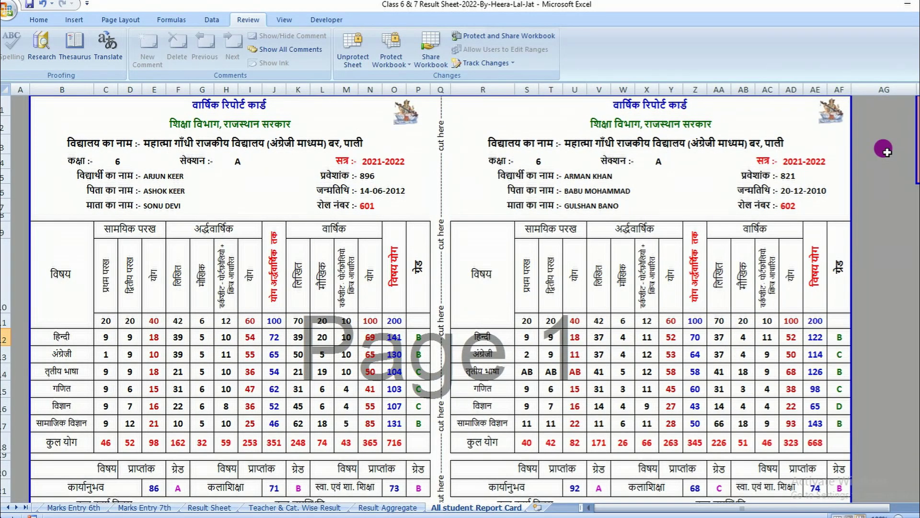
Enter 602 as the ending roll number in the PRINT panel's TO box and review the resulting report cards.
{"action": "left_click_drag", "start_coordinate": [741, 509], "coordinate": [786, 509]}
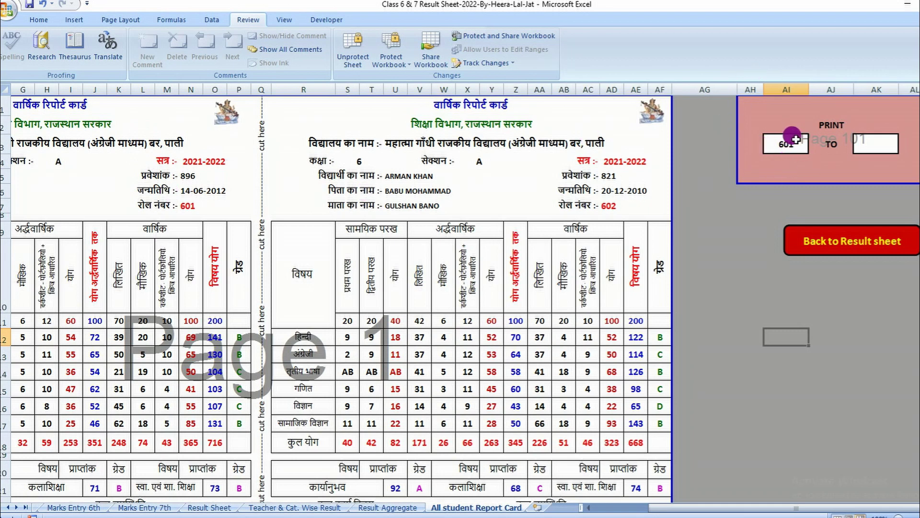
{"action": "left_click", "coordinate": [858, 140]}
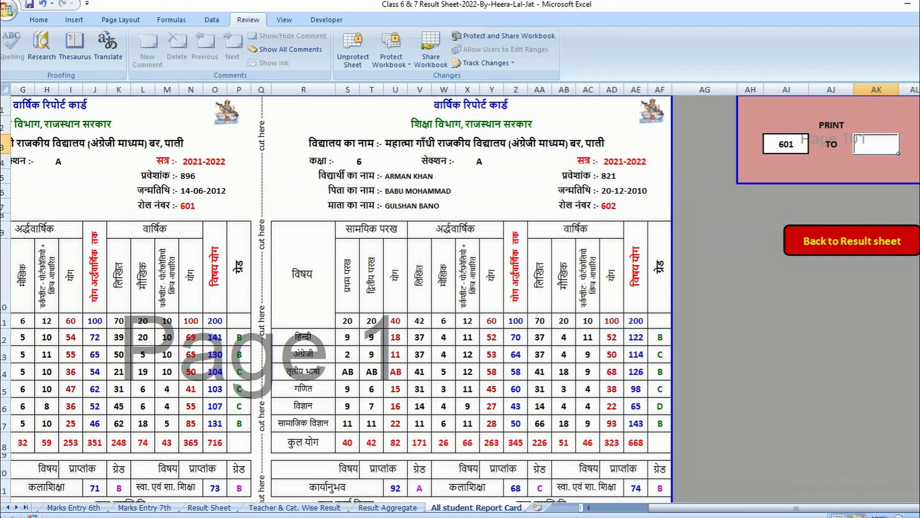
{"action": "type", "text": "602"}
{"action": "key", "text": "Return"}
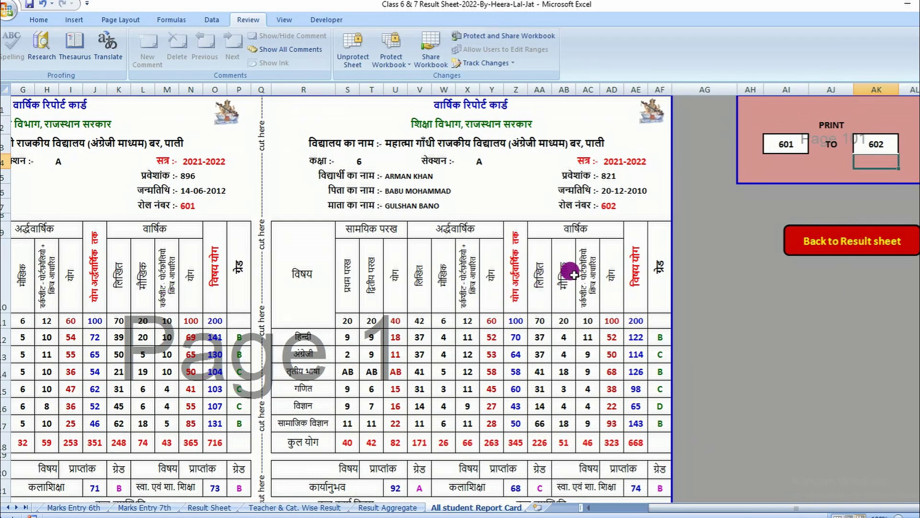
{"action": "scroll", "coordinate": [570, 273], "scroll_direction": "down", "scroll_amount": 3}
{"action": "scroll", "coordinate": [567, 267], "scroll_direction": "down", "scroll_amount": 2}
{"action": "scroll", "coordinate": [574, 282], "scroll_direction": "down", "scroll_amount": 2}
{"action": "scroll", "coordinate": [574, 310], "scroll_direction": "down", "scroll_amount": 1}
{"action": "scroll", "coordinate": [565, 324], "scroll_direction": "down", "scroll_amount": 1}
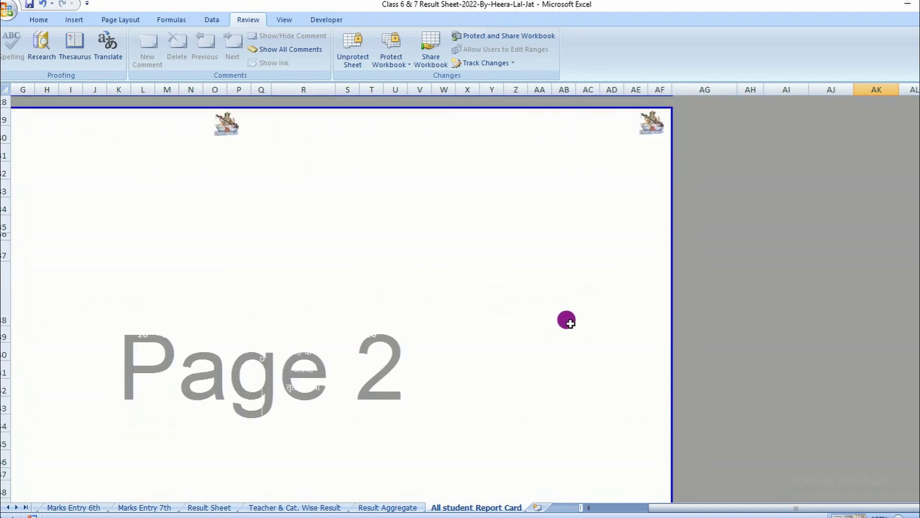
{"action": "scroll", "coordinate": [565, 324], "scroll_direction": "down", "scroll_amount": 1}
{"action": "scroll", "coordinate": [576, 320], "scroll_direction": "down", "scroll_amount": 1}
{"action": "scroll", "coordinate": [579, 320], "scroll_direction": "down", "scroll_amount": 3}
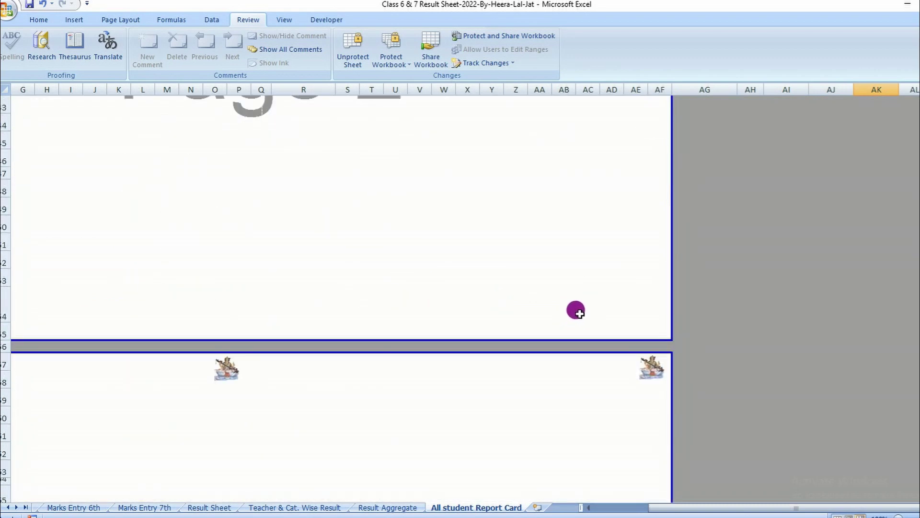
{"action": "scroll", "coordinate": [547, 299], "scroll_direction": "up", "scroll_amount": 20}
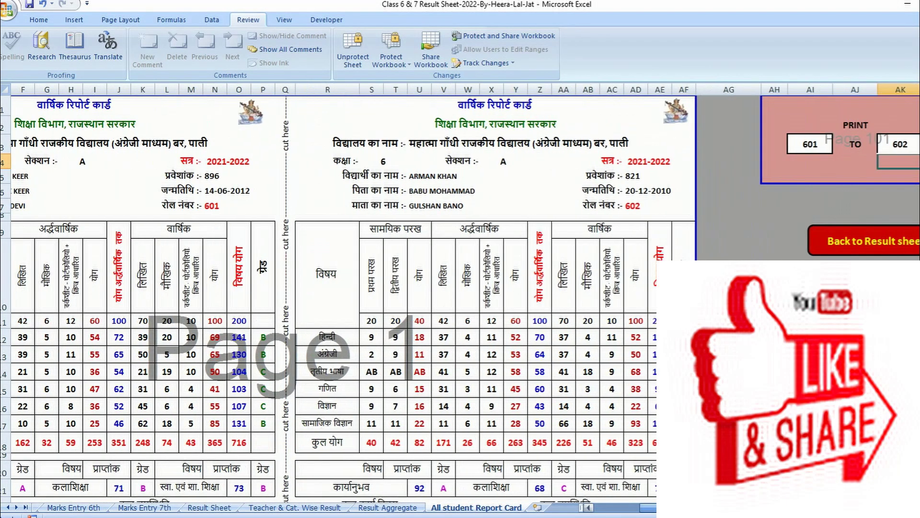
Clear 602 from the print range's TO box and scroll through the report card pages.
{"action": "left_click", "coordinate": [844, 120]}
{"action": "left_click", "coordinate": [873, 142]}
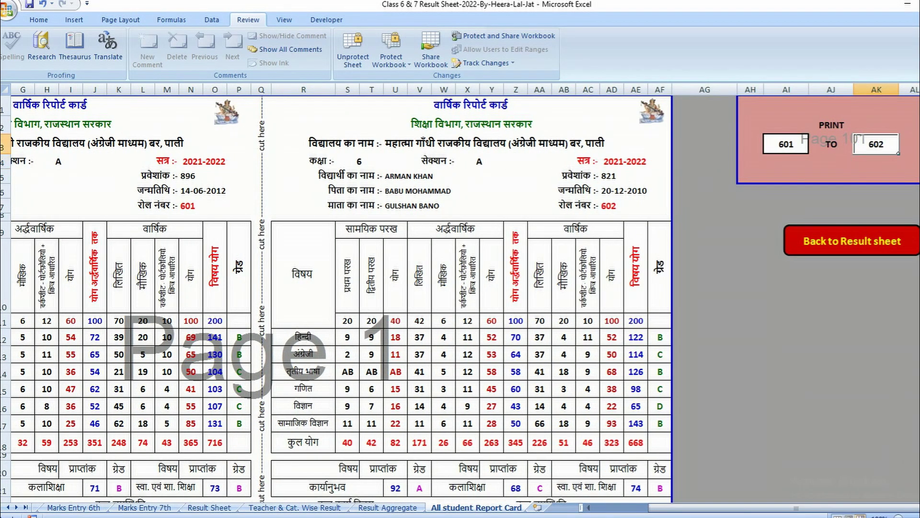
{"action": "key", "text": "Delete"}
{"action": "scroll", "coordinate": [295, 104], "scroll_direction": "down", "scroll_amount": 20}
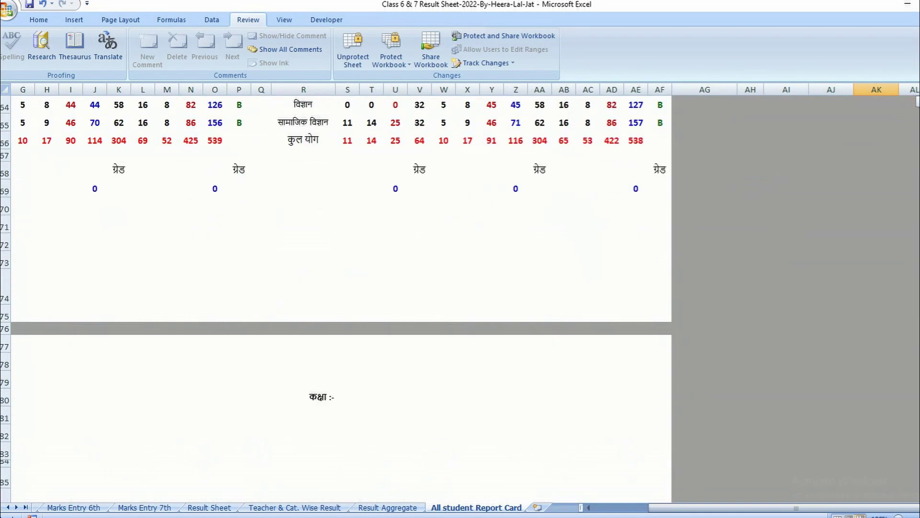
{"action": "scroll", "coordinate": [345, 297], "scroll_direction": "up", "scroll_amount": 20}
{"action": "scroll", "coordinate": [345, 297], "scroll_direction": "up", "scroll_amount": 10}
{"action": "scroll", "coordinate": [346, 297], "scroll_direction": "up", "scroll_amount": 5}
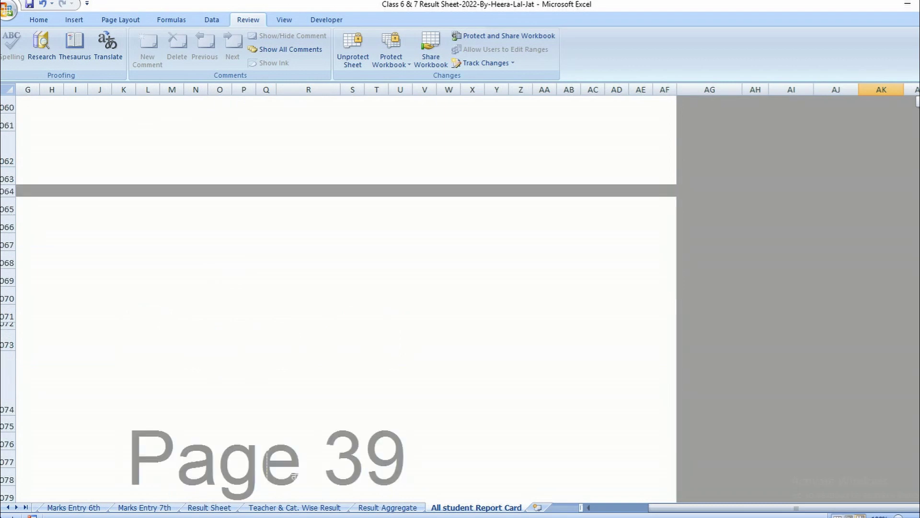
{"action": "scroll", "coordinate": [345, 298], "scroll_direction": "up", "scroll_amount": 3}
{"action": "scroll", "coordinate": [346, 297], "scroll_direction": "up", "scroll_amount": 5}
{"action": "scroll", "coordinate": [345, 297], "scroll_direction": "up", "scroll_amount": 10}
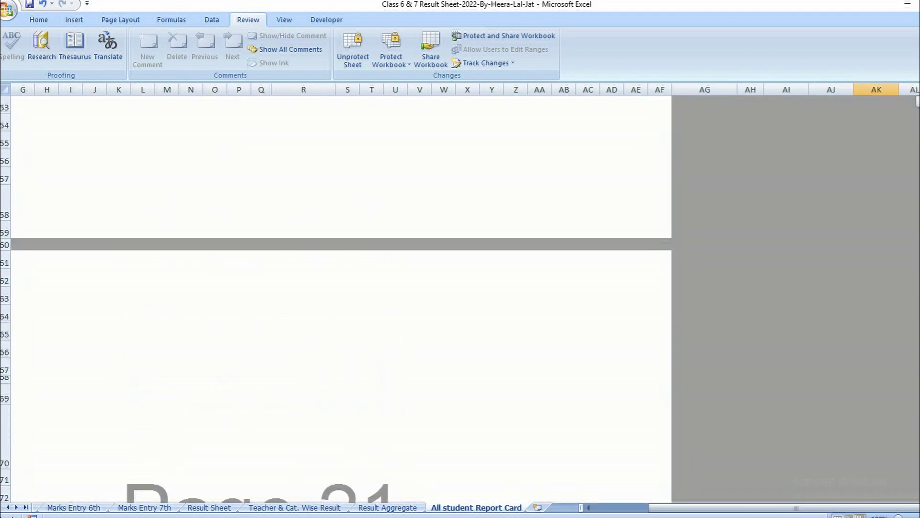
{"action": "scroll", "coordinate": [345, 298], "scroll_direction": "up", "scroll_amount": 3}
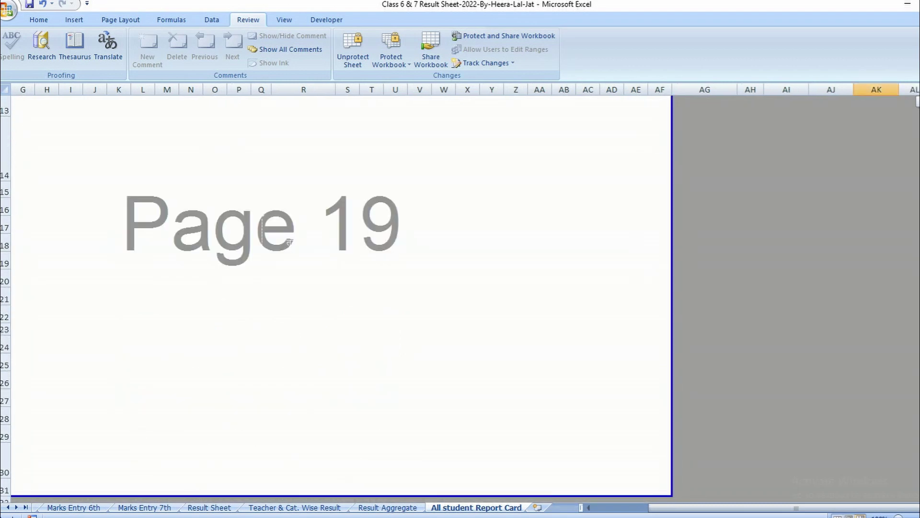
{"action": "scroll", "coordinate": [310, 253], "scroll_direction": "down", "scroll_amount": 2}
{"action": "scroll", "coordinate": [331, 242], "scroll_direction": "down", "scroll_amount": 3}
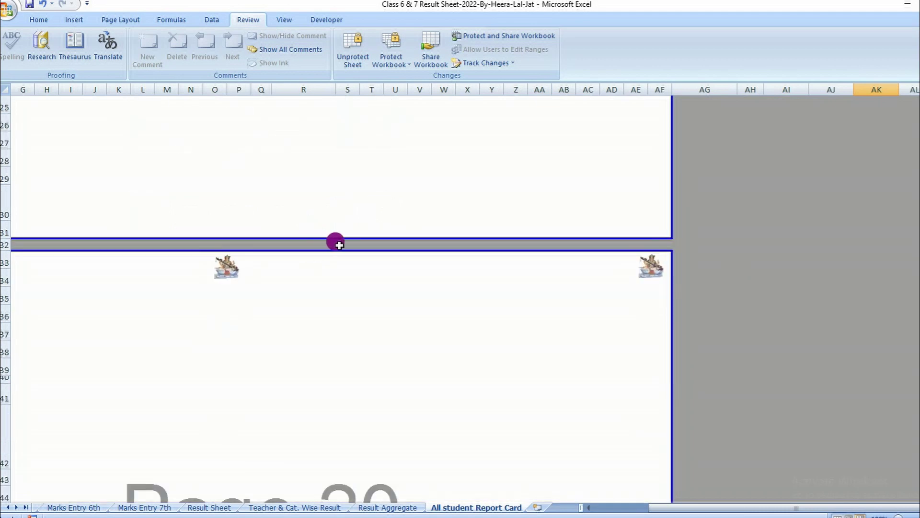
{"action": "scroll", "coordinate": [334, 225], "scroll_direction": "down", "scroll_amount": 2}
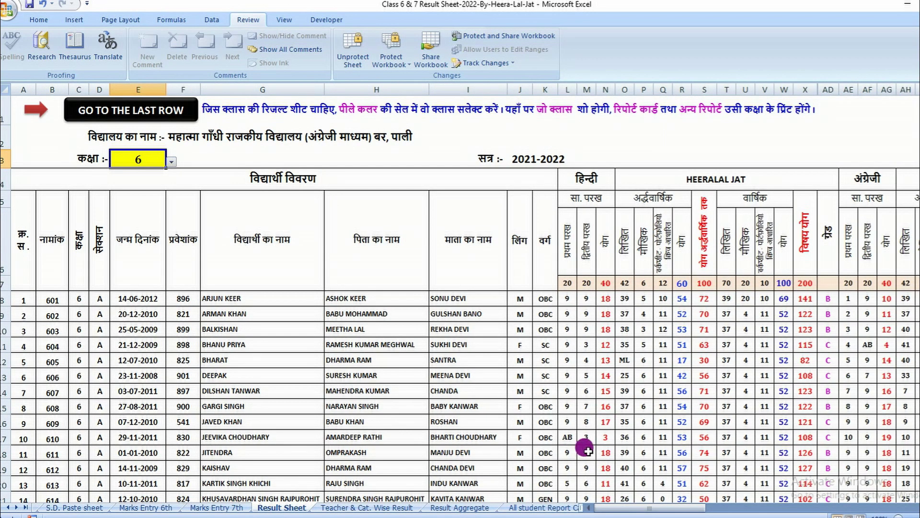
Return to the Master sheet holding the school details and Class 6th and 7th subject-teacher lists.
{"action": "left_click_drag", "start_coordinate": [655, 508], "coordinate": [595, 511]}
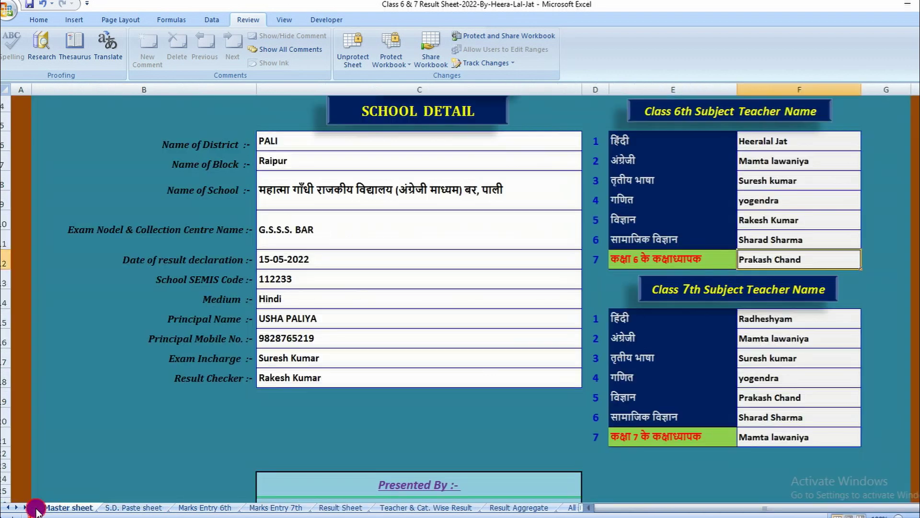
{"action": "left_click", "coordinate": [35, 508]}
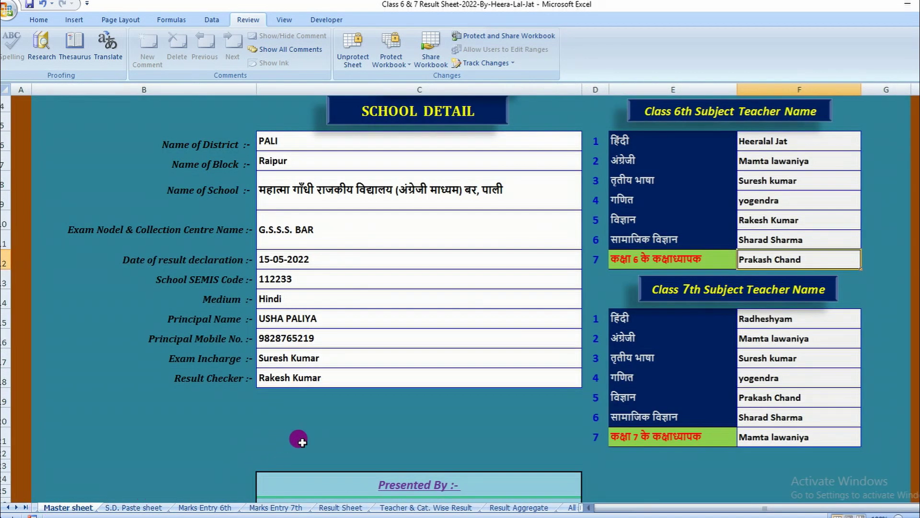